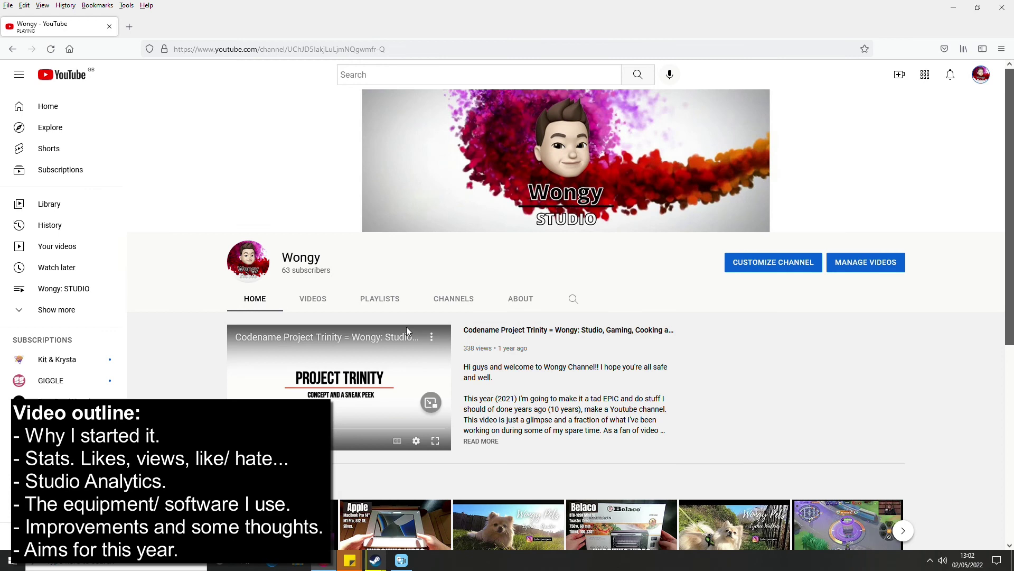
# Scroll the Wongy channel Home page through its Uploads and Shorts rows, then back up
pyautogui.scroll(-6, 406, 327)
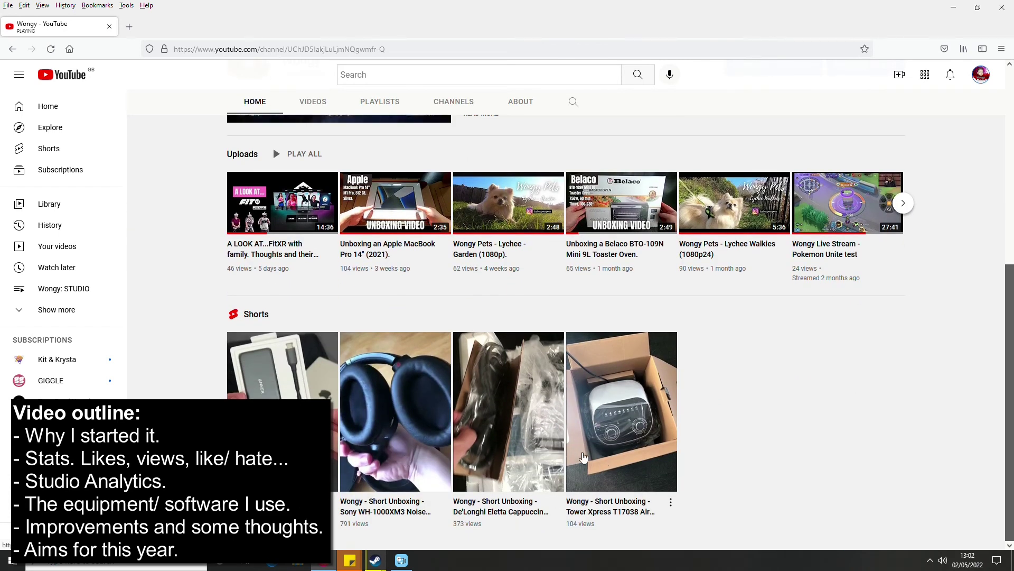
pyautogui.scroll(5, 583, 457)
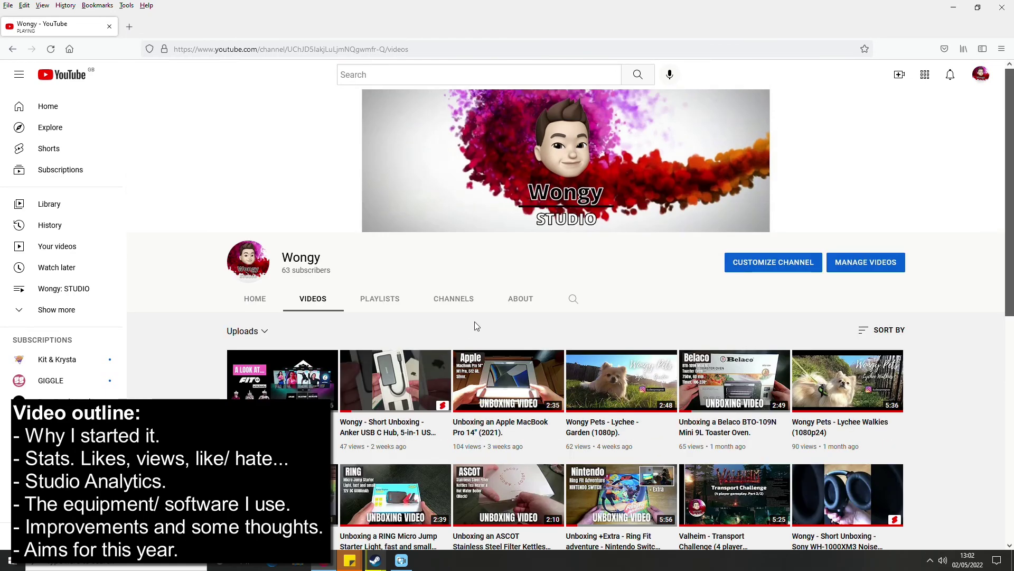
# Scroll through the channel's Playlists, then its list of subscribed Channels and back to the top
pyautogui.scroll(-2, 529, 349)
pyautogui.scroll(-3, 541, 352)
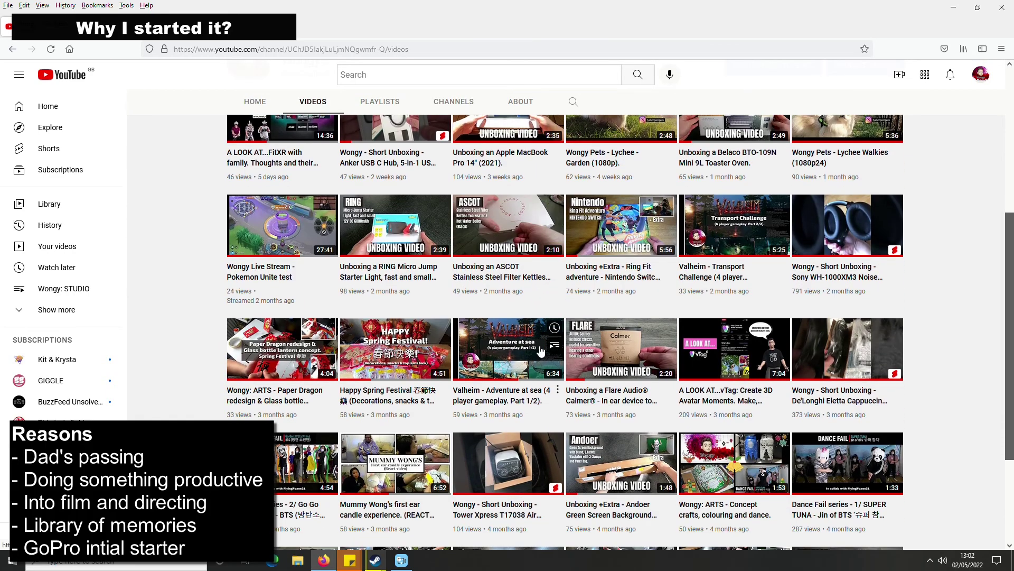
pyautogui.scroll(3, 545, 355)
pyautogui.scroll(5, 546, 355)
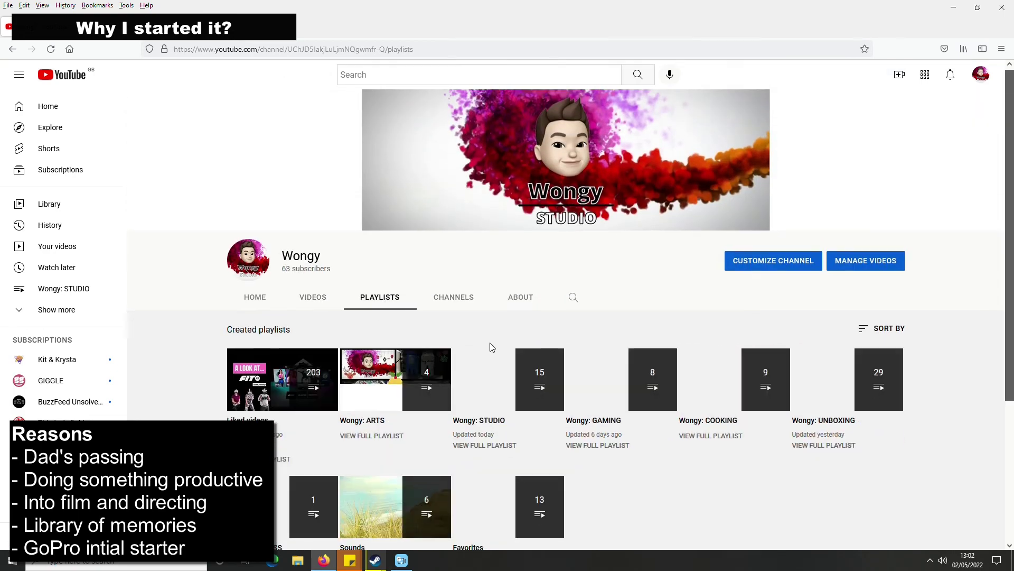
pyautogui.scroll(-3, 494, 346)
pyautogui.scroll(2, 497, 346)
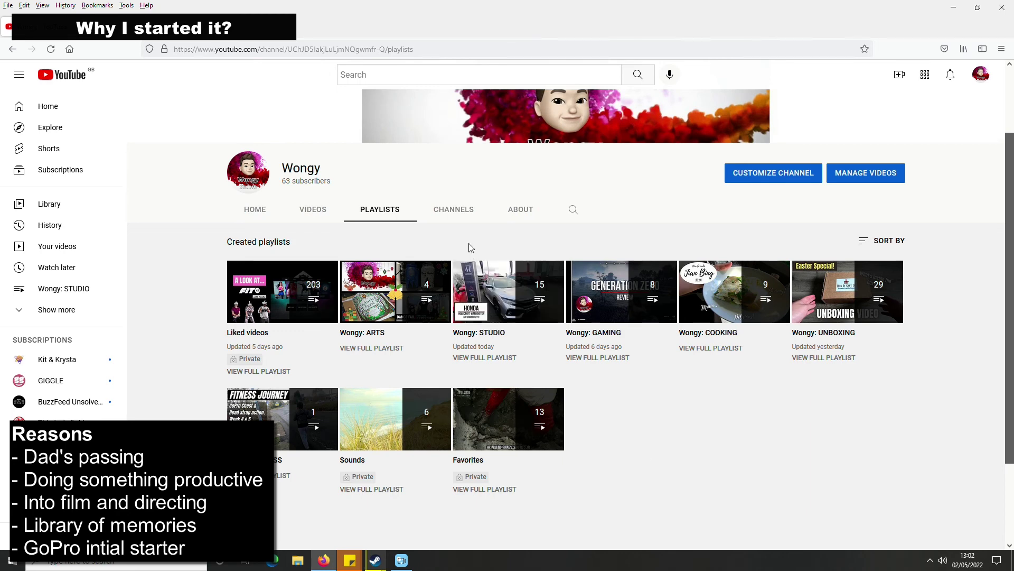
pyautogui.scroll(-8, 560, 336)
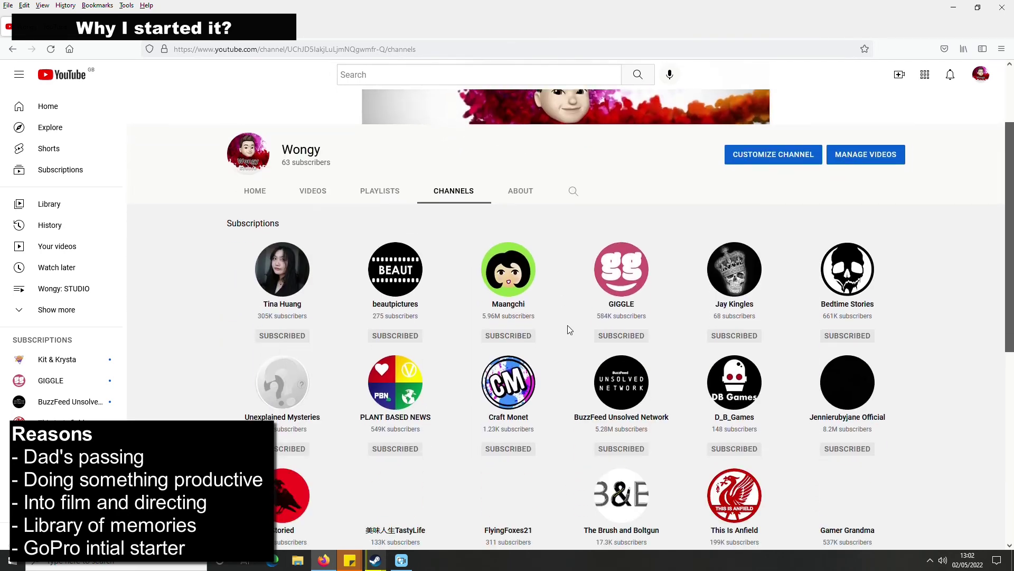
pyautogui.scroll(2, 564, 330)
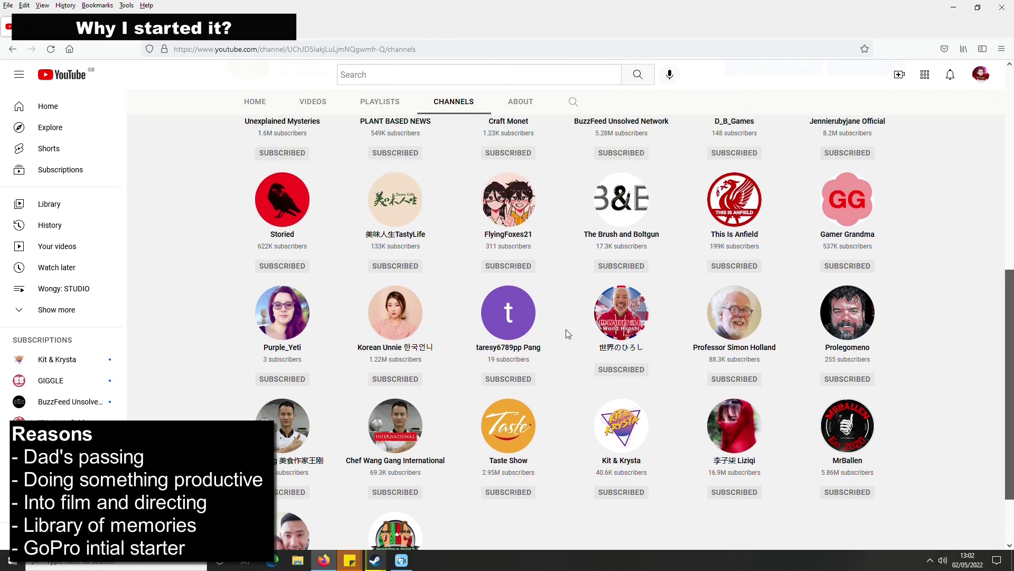
pyautogui.scroll(-2, 561, 350)
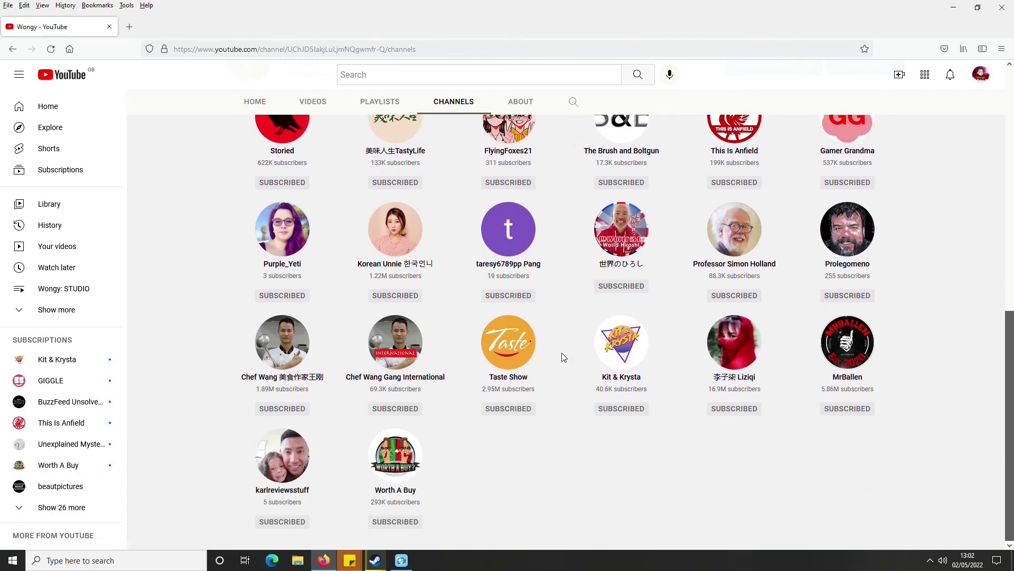
pyautogui.scroll(9, 563, 353)
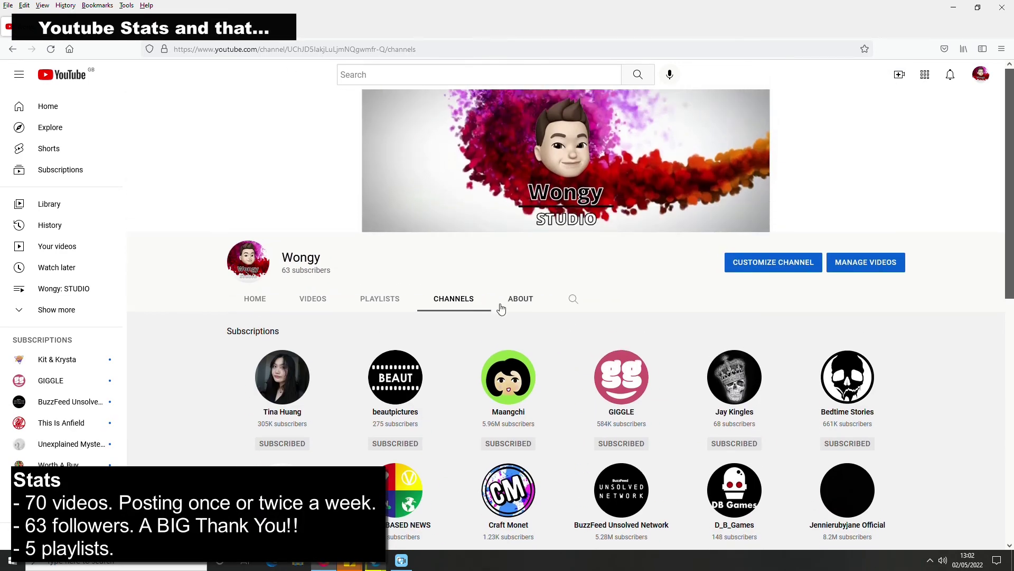
# View the channel's About page with its description and stats
pyautogui.click(520, 299)
pyautogui.scroll(-2, 611, 390)
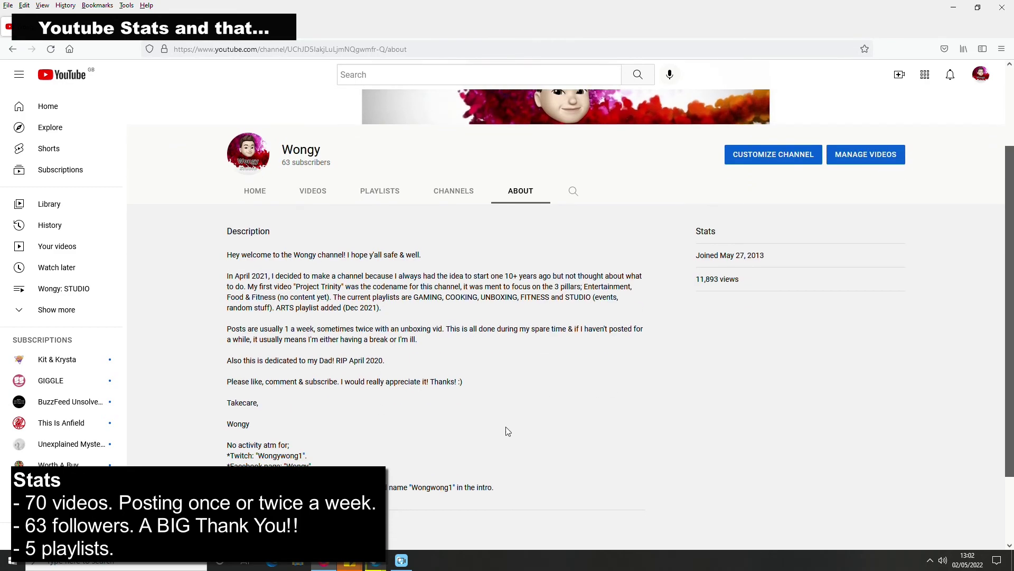
pyautogui.scroll(-2, 550, 428)
pyautogui.scroll(4, 688, 414)
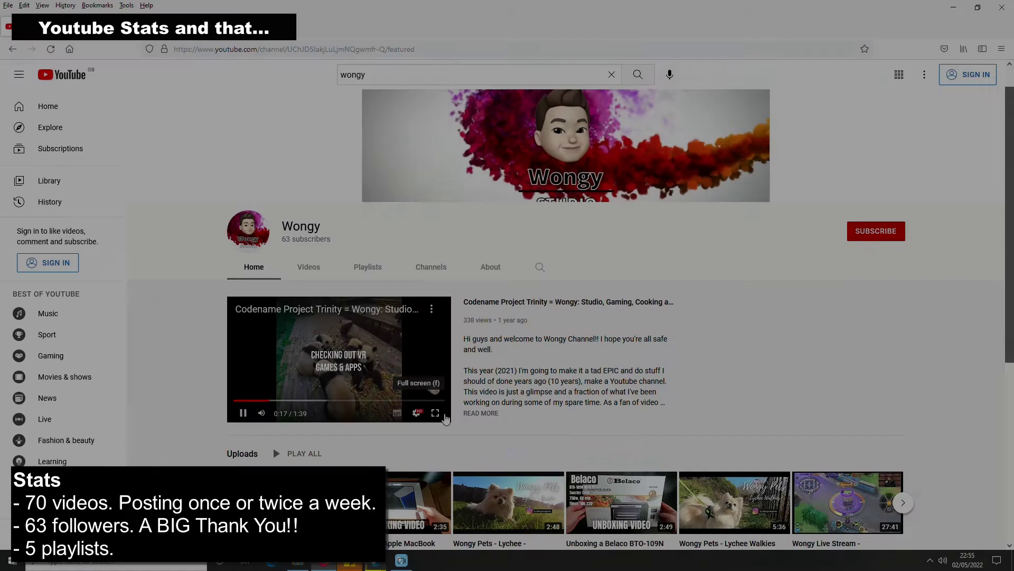
# Go to the channel's Videos tab and play the Project Trinity video
pyautogui.click(309, 266)
pyautogui.scroll(-10, 525, 423)
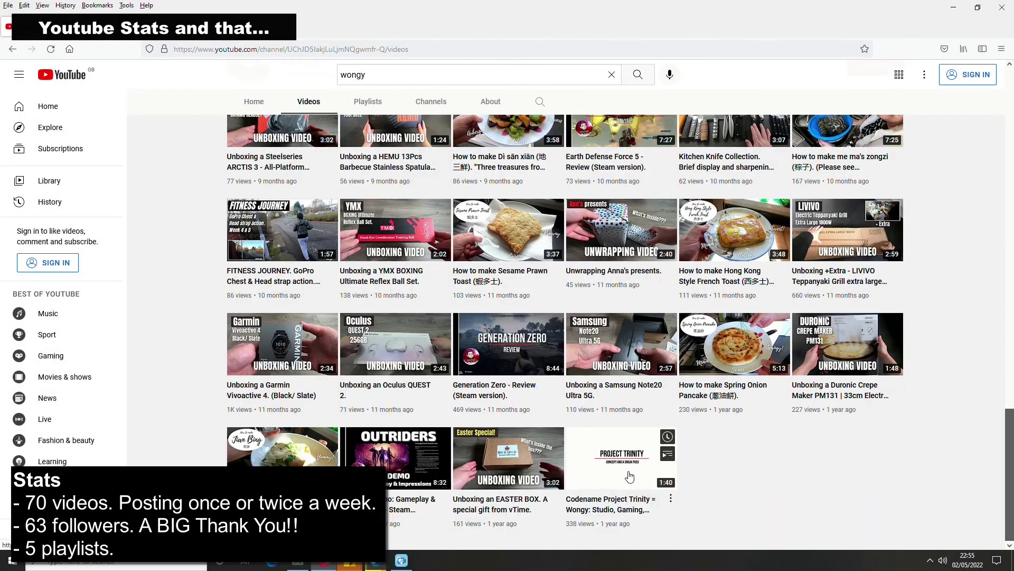
pyautogui.click(629, 477)
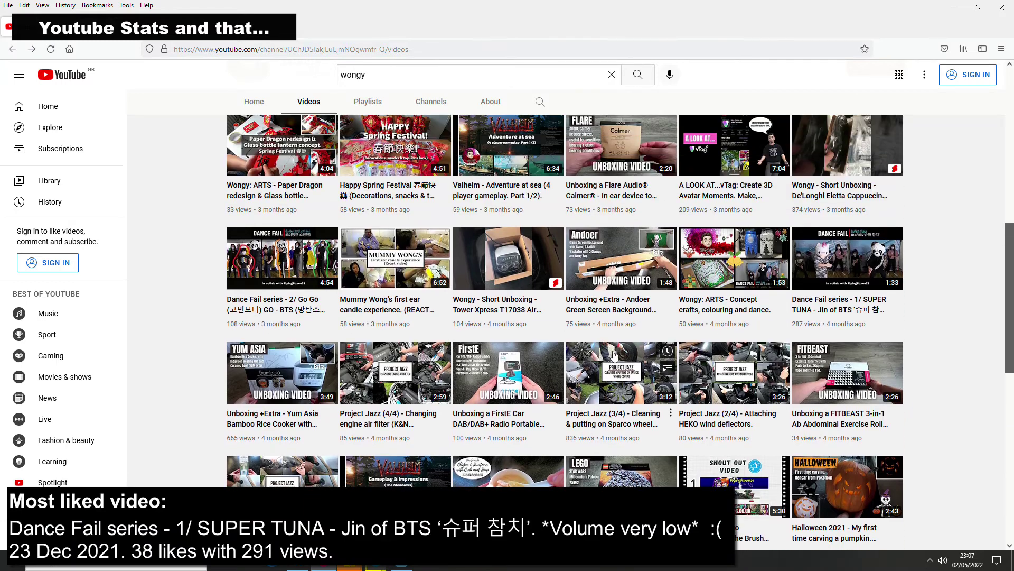
# Skim the Dance Fail SUPER TUNA and Yum Asia rice cooker videos, then return to the Videos grid
pyautogui.click(850, 381)
pyautogui.click(251, 452)
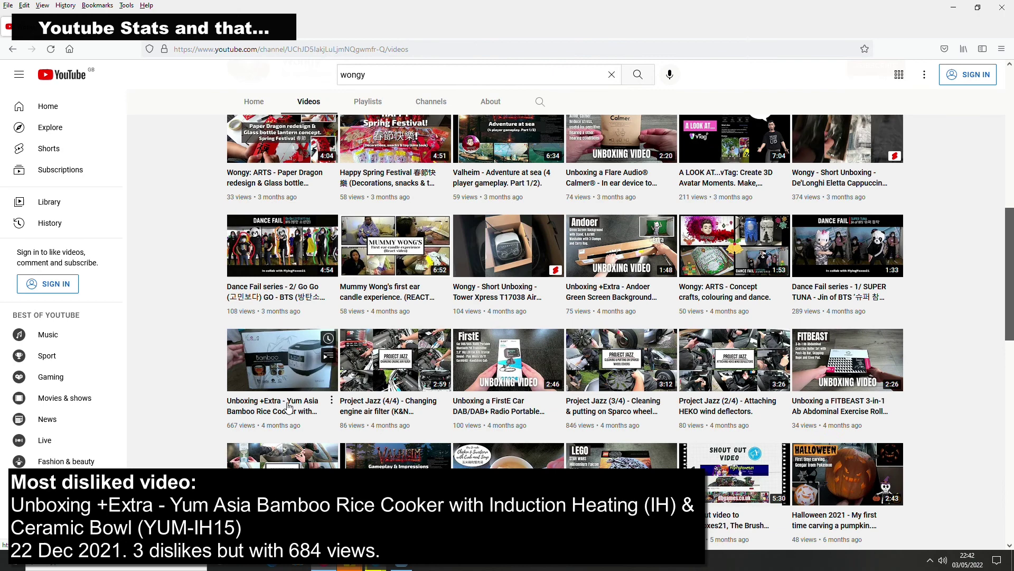
pyautogui.click(291, 406)
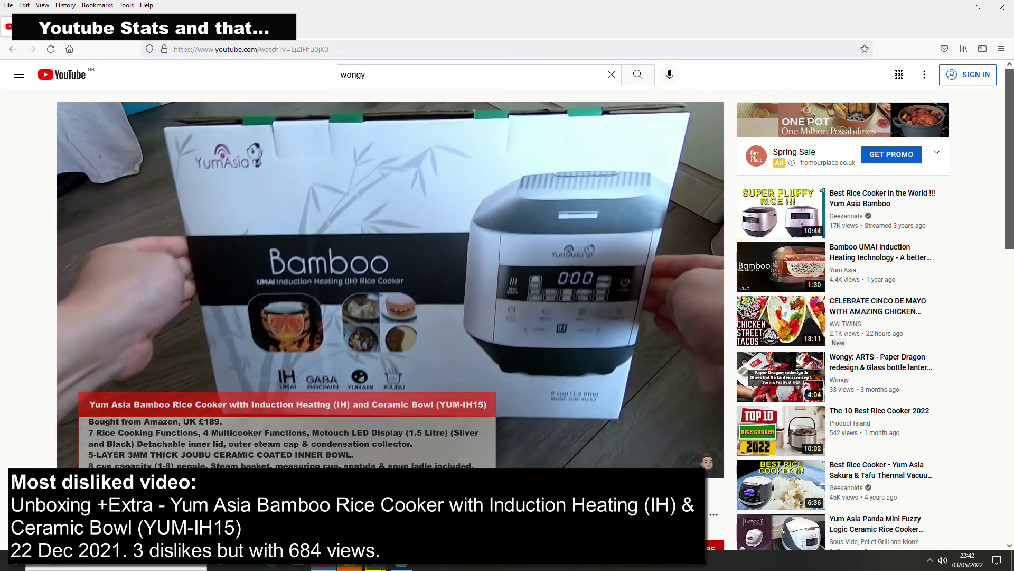
pyautogui.click(632, 451)
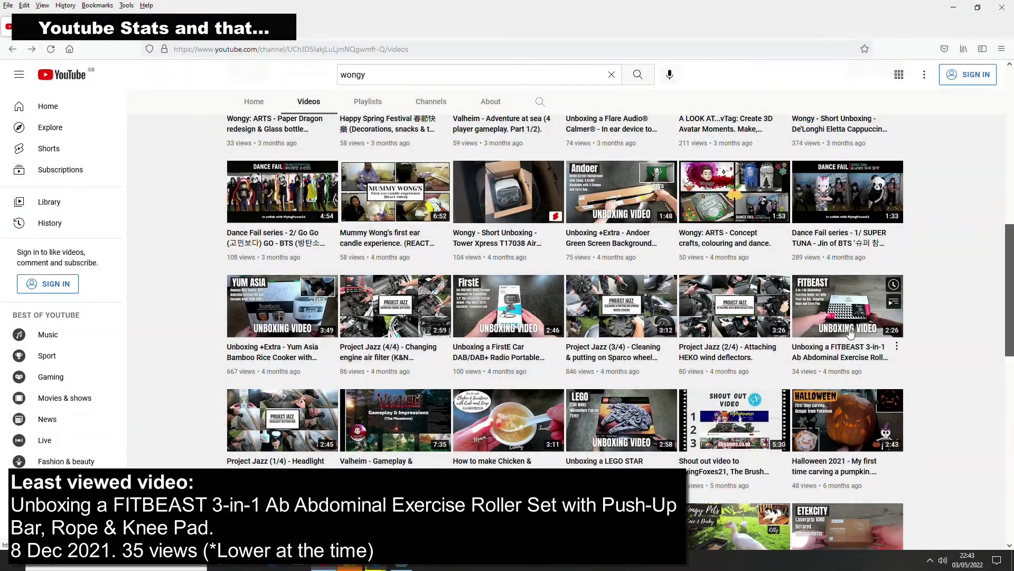
pyautogui.click(851, 330)
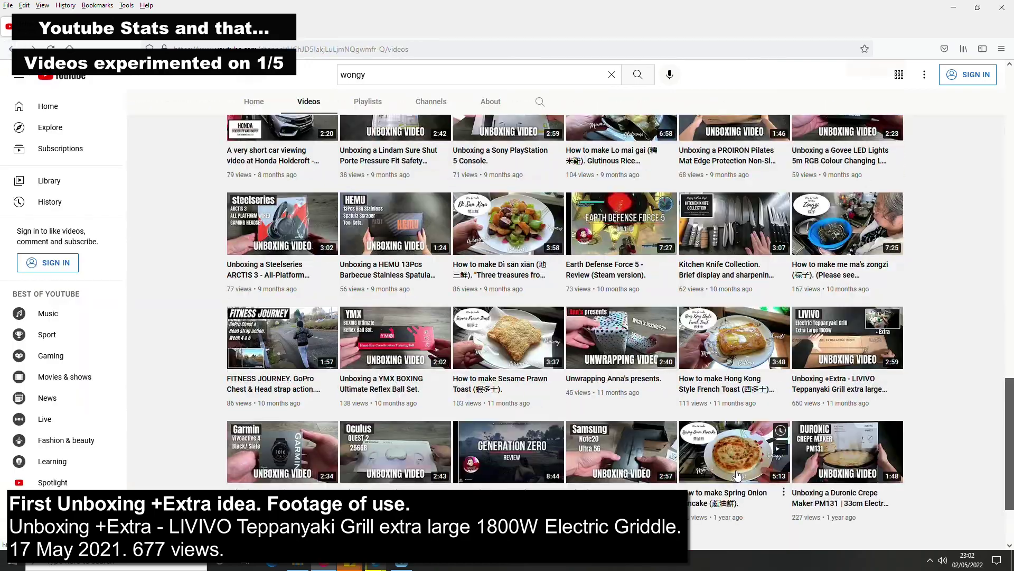
pyautogui.scroll(2, 691, 470)
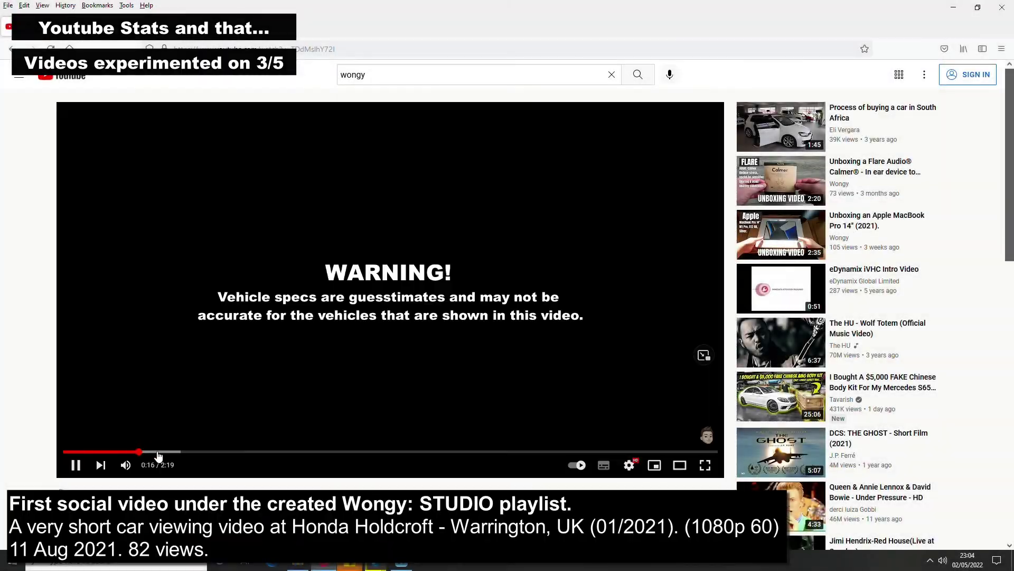
# Skip past the vTag video's warning card to the Honda footage, then return to Videos
pyautogui.click(168, 451)
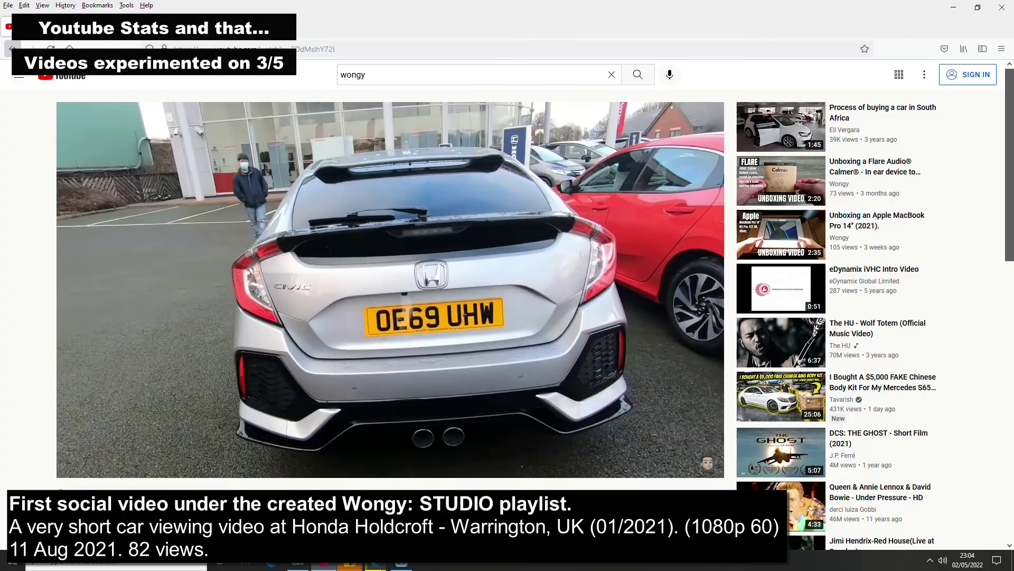
pyautogui.click(12, 49)
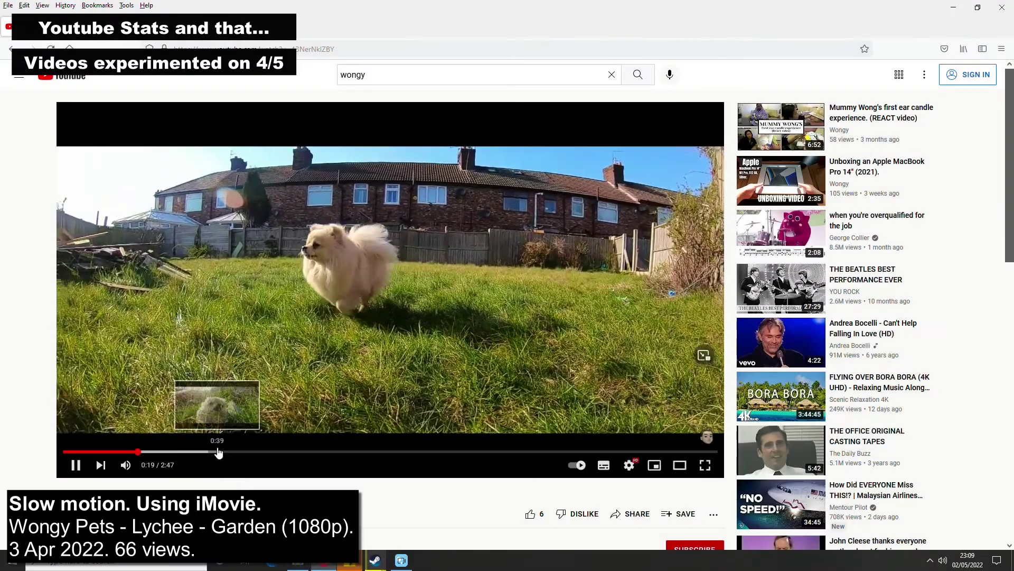
# Skip through the dog video to 0:55 and 1:16, then the shout-out to its D_B_Games part
pyautogui.click(197, 450)
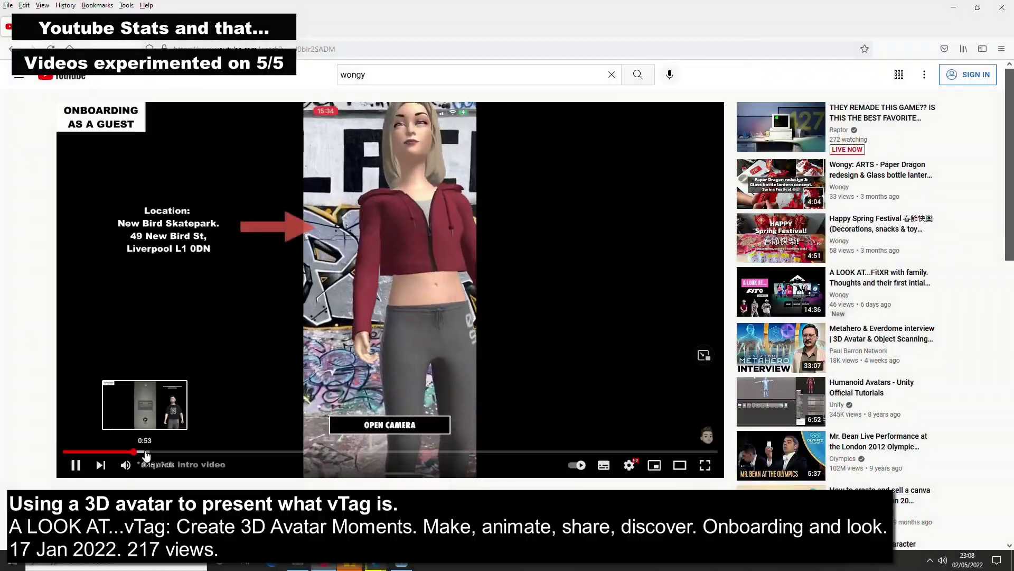
pyautogui.click(146, 452)
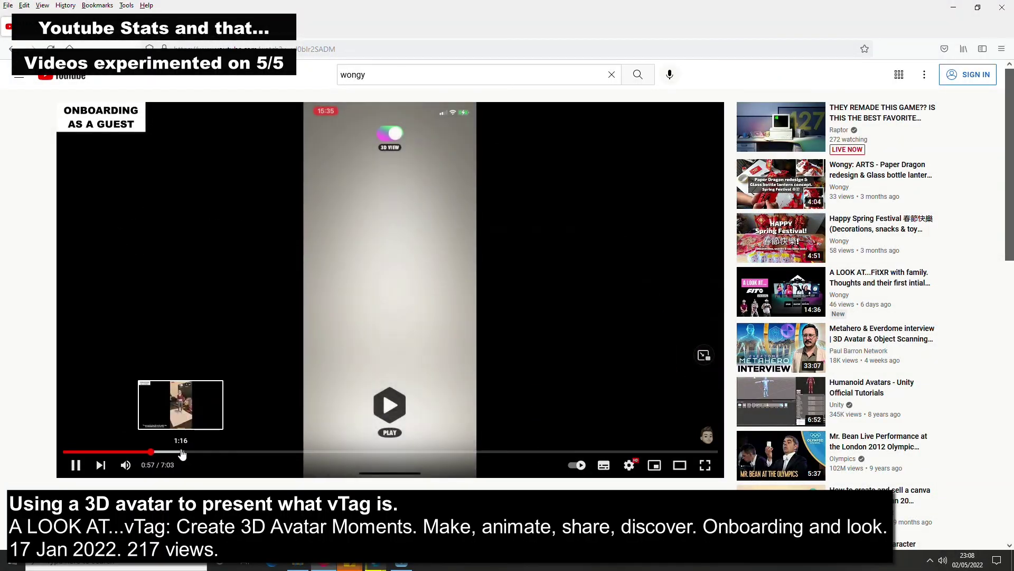
pyautogui.click(182, 452)
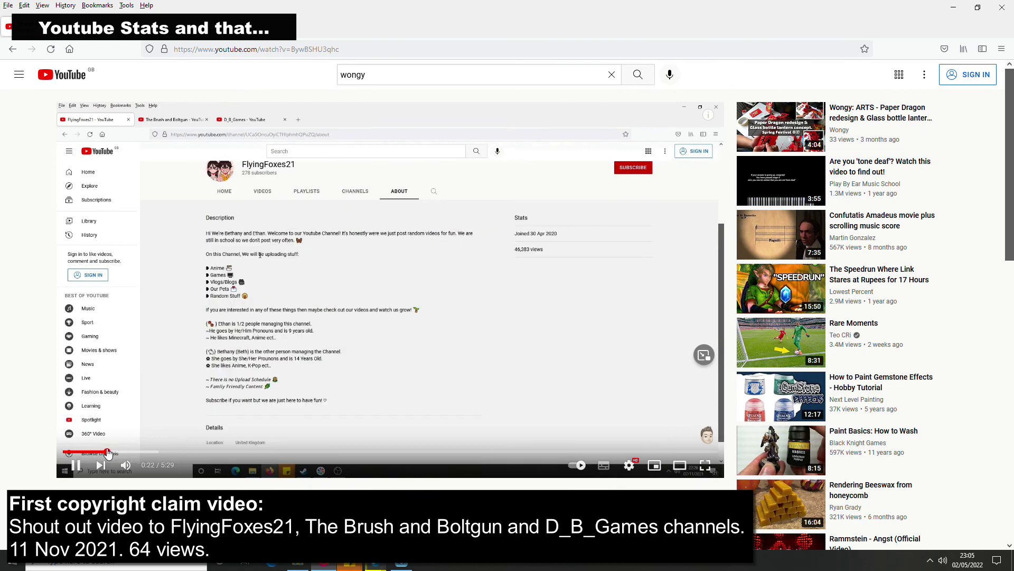
pyautogui.moveTo(107, 454); pyautogui.dragTo(521, 452)
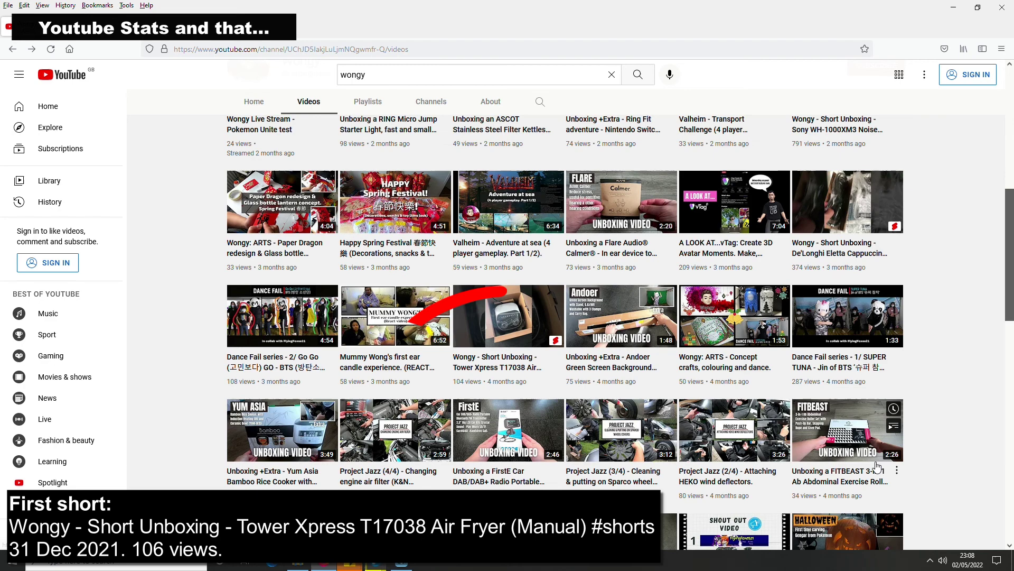
pyautogui.scroll(1, 526, 389)
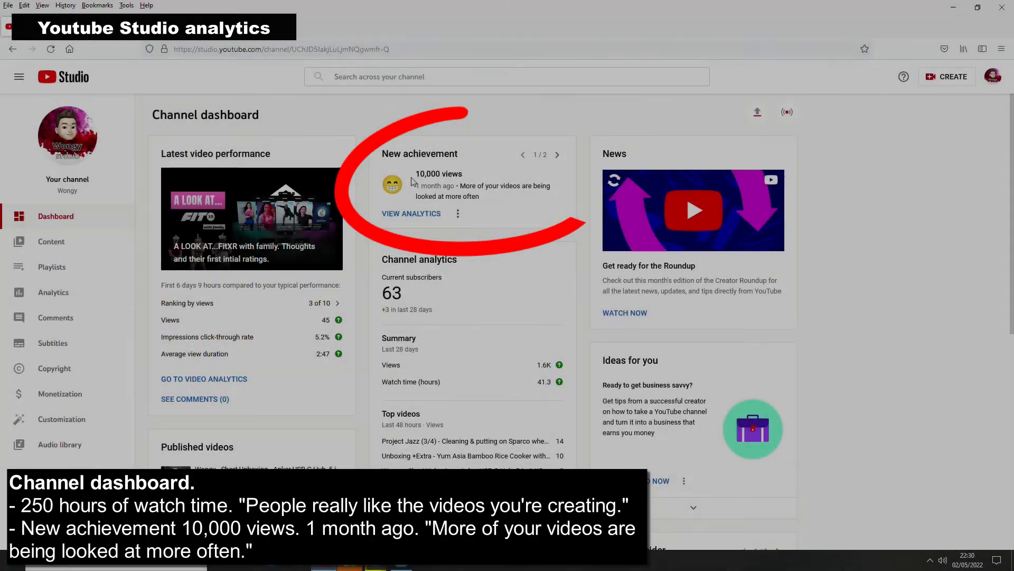
# Browse the Studio dashboard's new achievements and channel stats
pyautogui.moveTo(413, 174); pyautogui.dragTo(458, 174)
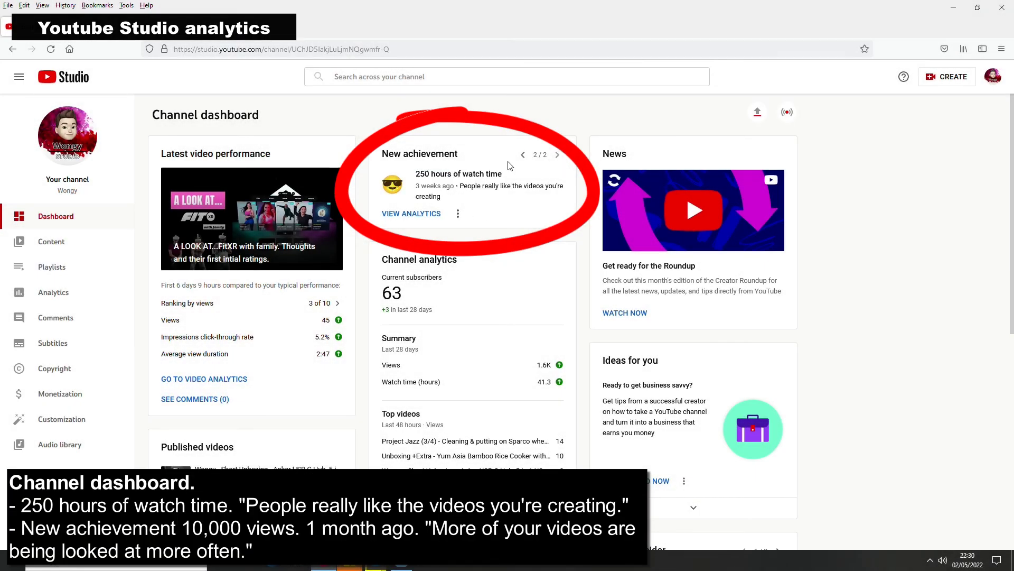
pyautogui.scroll(-3, 494, 289)
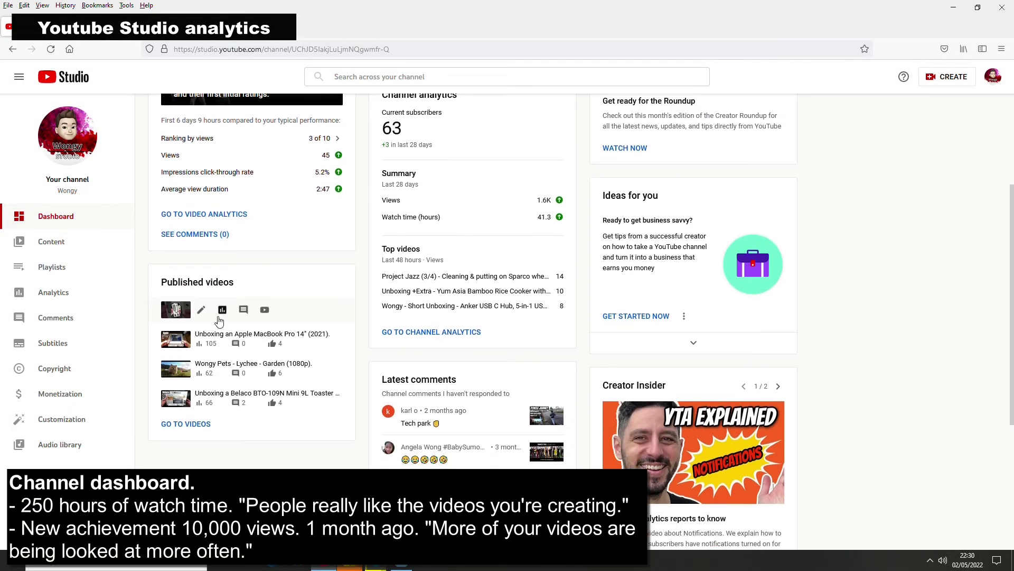
pyautogui.scroll(-4, 538, 346)
pyautogui.scroll(5, 487, 426)
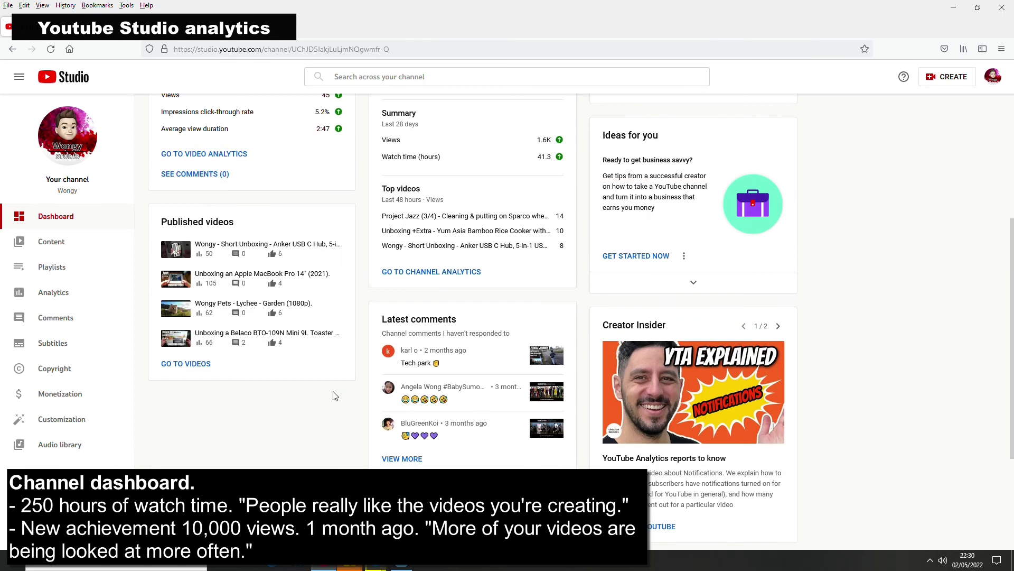
# Look over the channel analytics overview
pyautogui.click(62, 301)
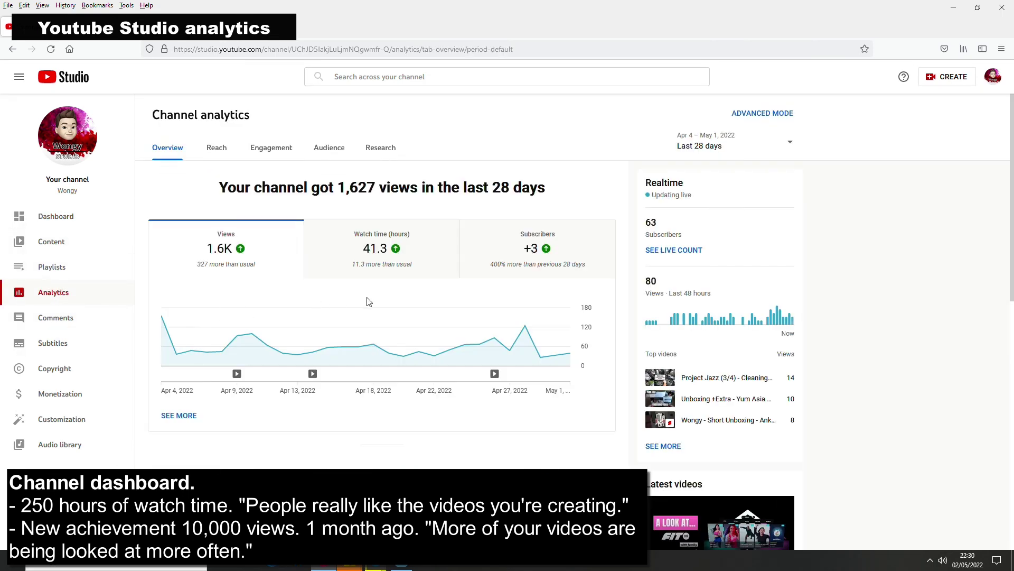
pyautogui.scroll(-3, 661, 253)
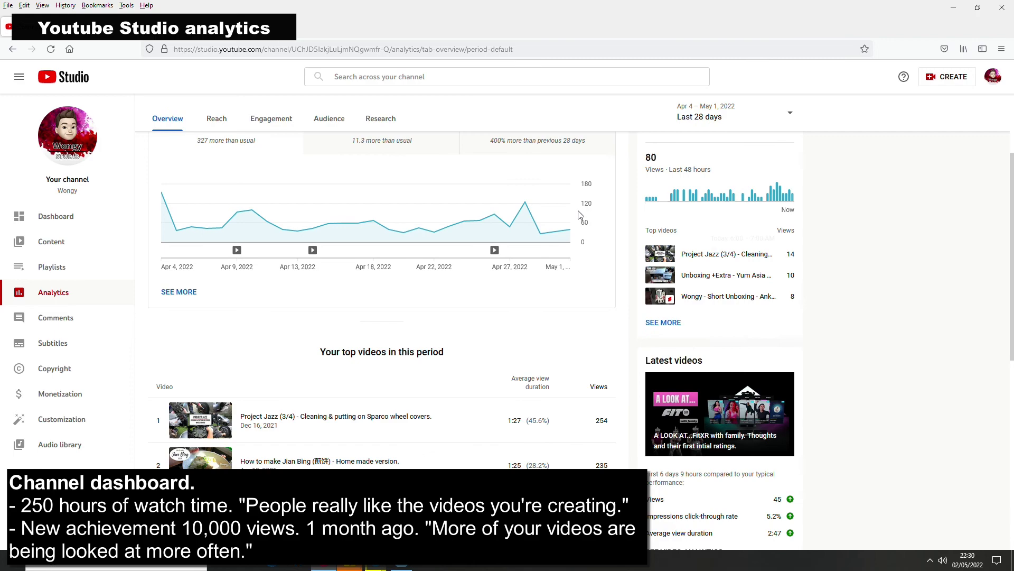
pyautogui.scroll(2, 584, 217)
pyautogui.scroll(-6, 607, 281)
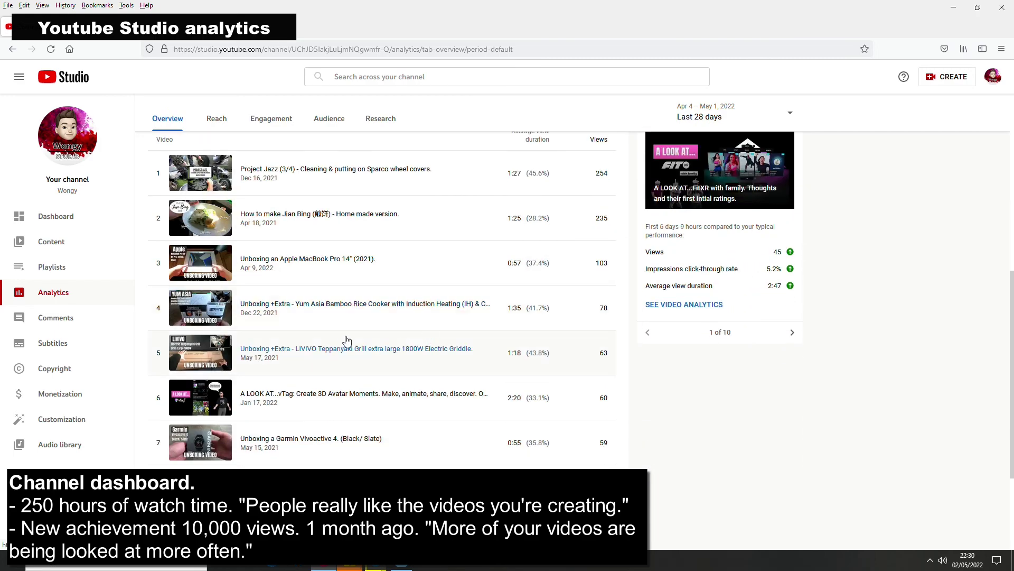
pyautogui.scroll(-3, 346, 340)
# In advanced analytics, chart only the Project Jazz video's views instead of How to make Jian Bing
pyautogui.click(362, 458)
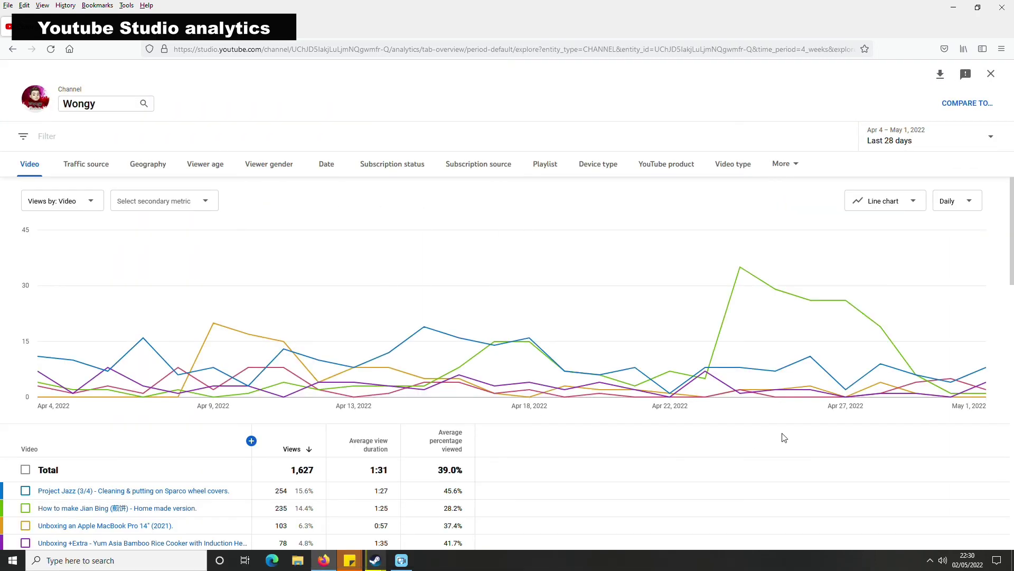
pyautogui.scroll(-10, 773, 447)
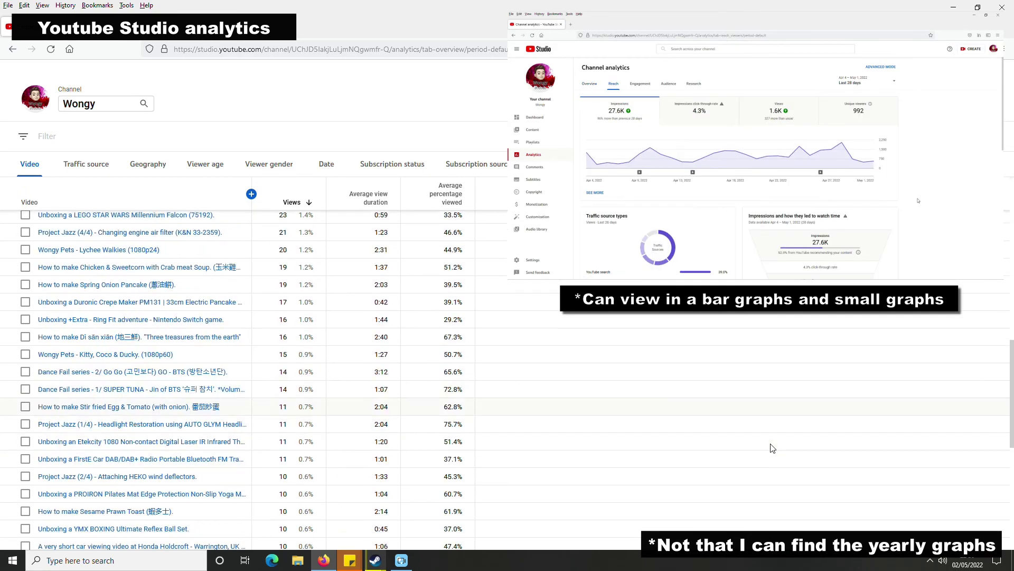
pyautogui.scroll(-3, 772, 447)
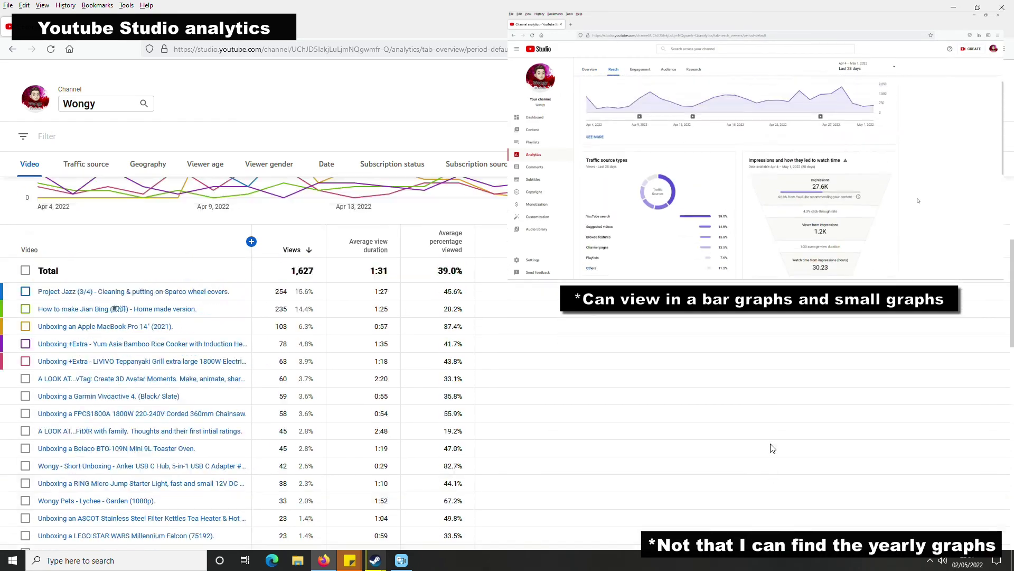
pyautogui.scroll(3, 772, 448)
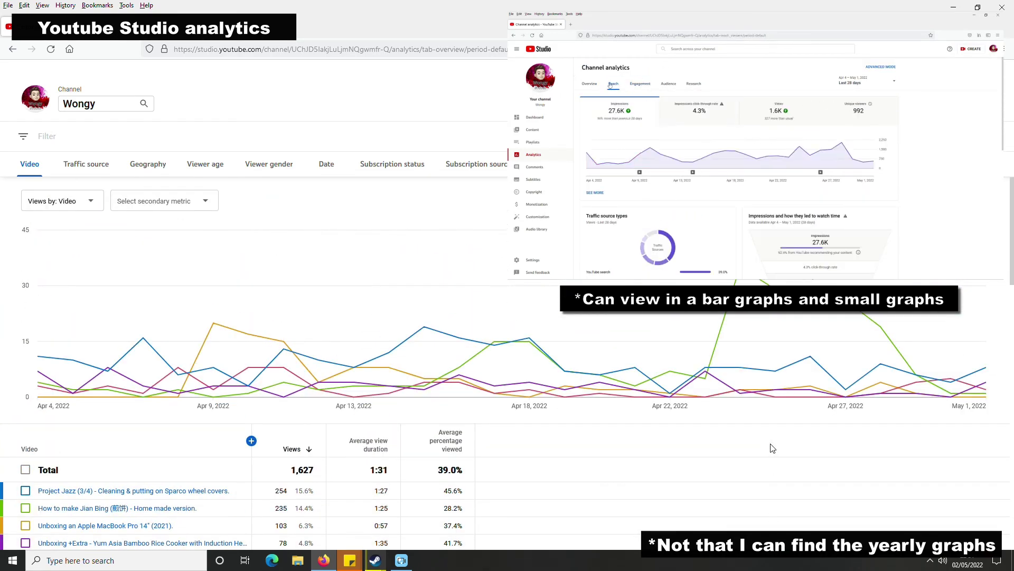
pyautogui.click(26, 507)
pyautogui.click(26, 508)
pyautogui.click(25, 491)
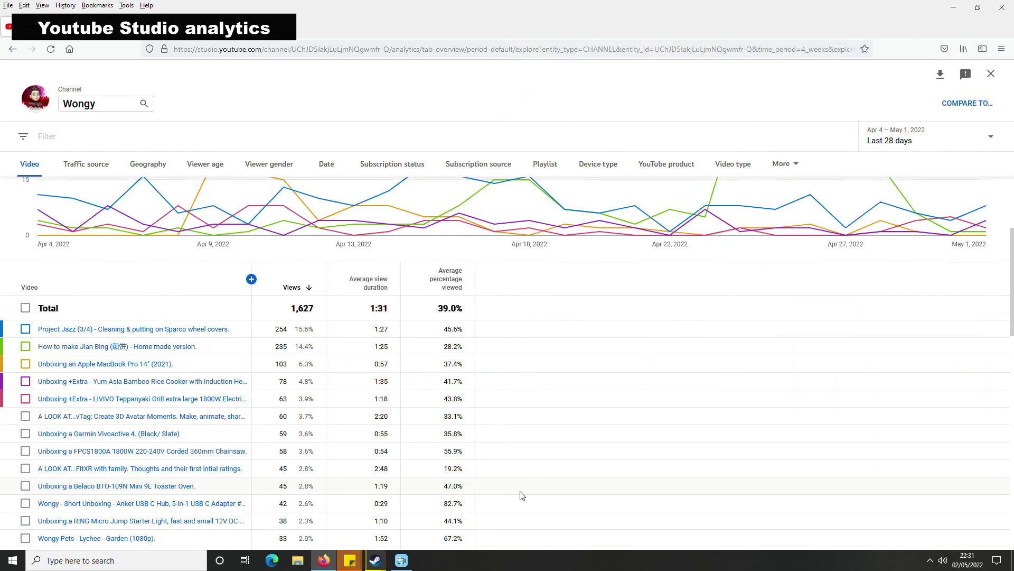
# Break views down by traffic source, viewer age, gender, date and subscription status
pyautogui.click(87, 165)
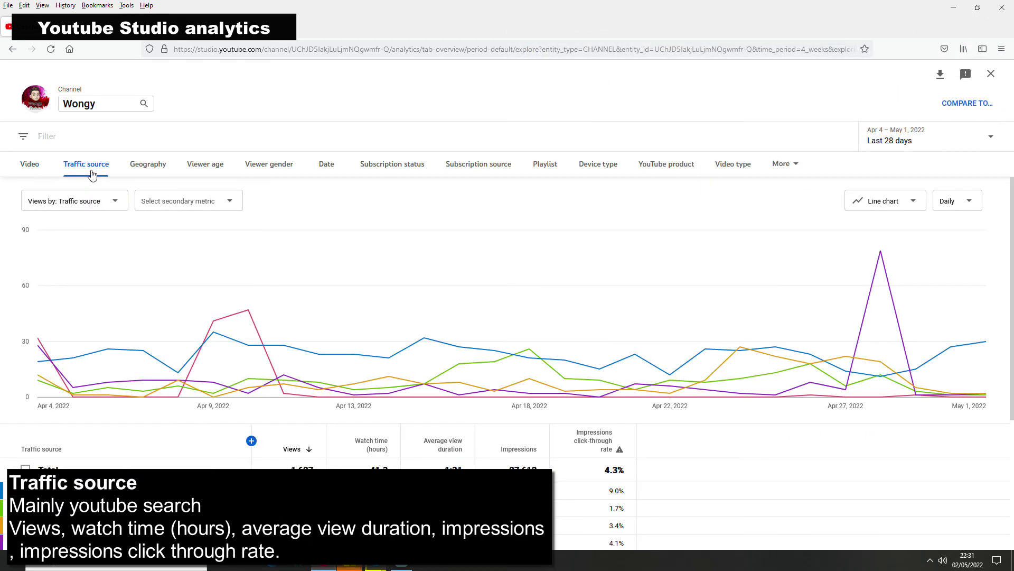
pyautogui.scroll(-3, 918, 387)
pyautogui.scroll(3, 917, 387)
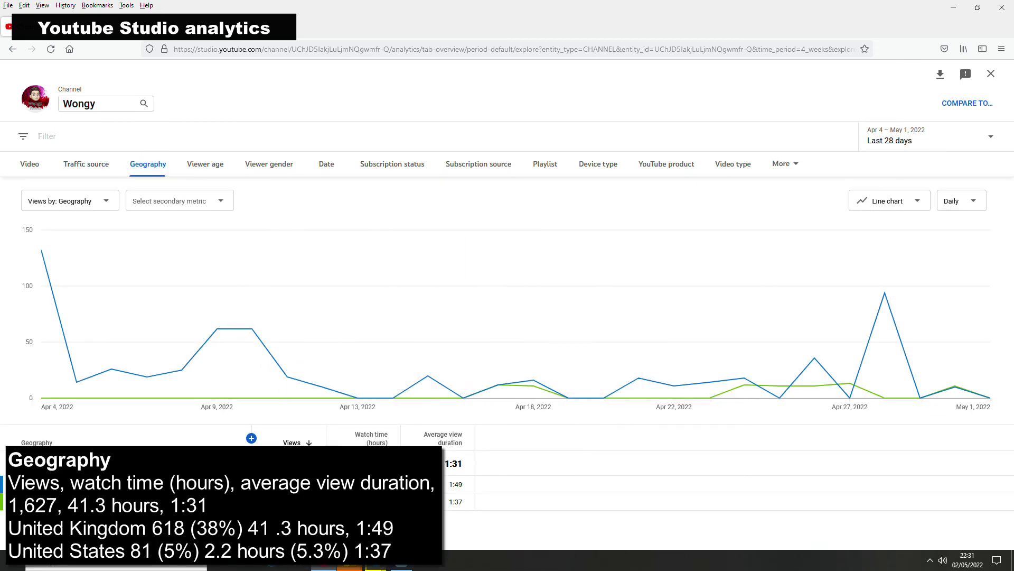
pyautogui.click(206, 165)
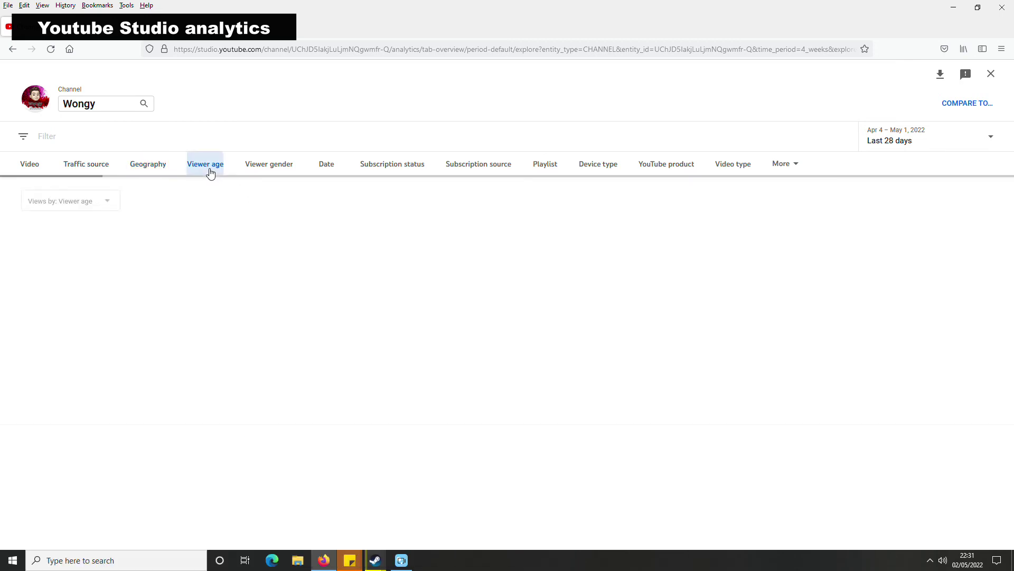
pyautogui.scroll(-1, 613, 496)
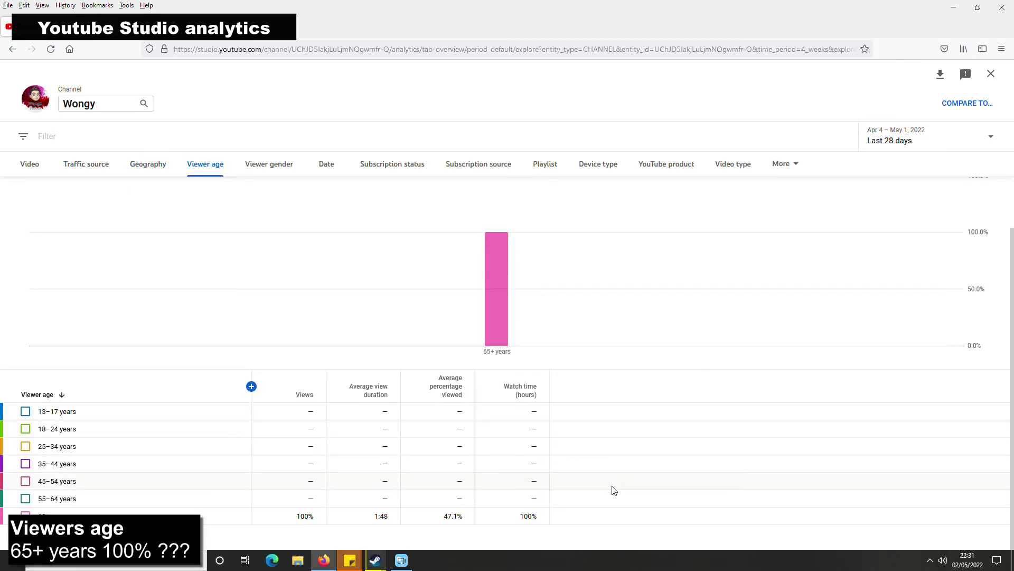
pyautogui.click(269, 165)
pyautogui.click(326, 165)
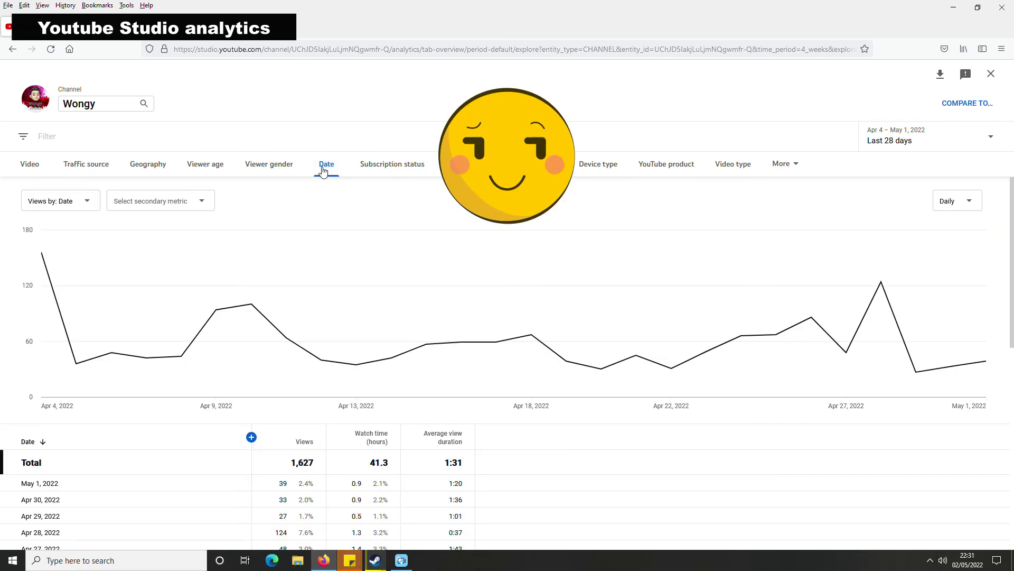
pyautogui.click(393, 165)
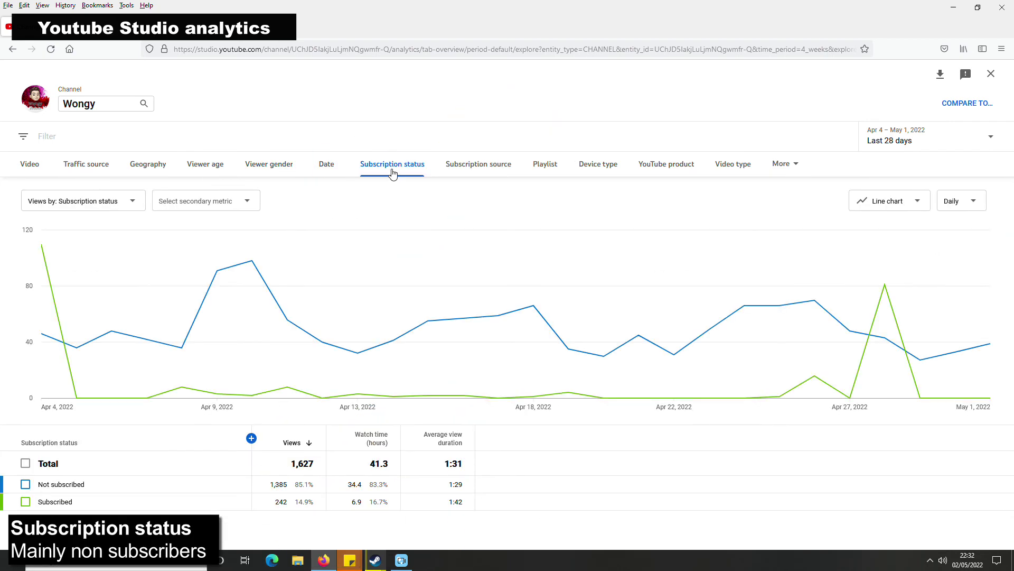
# Check subscription source, playlist, device type and YouTube product breakdowns, then the More options
pyautogui.click(470, 168)
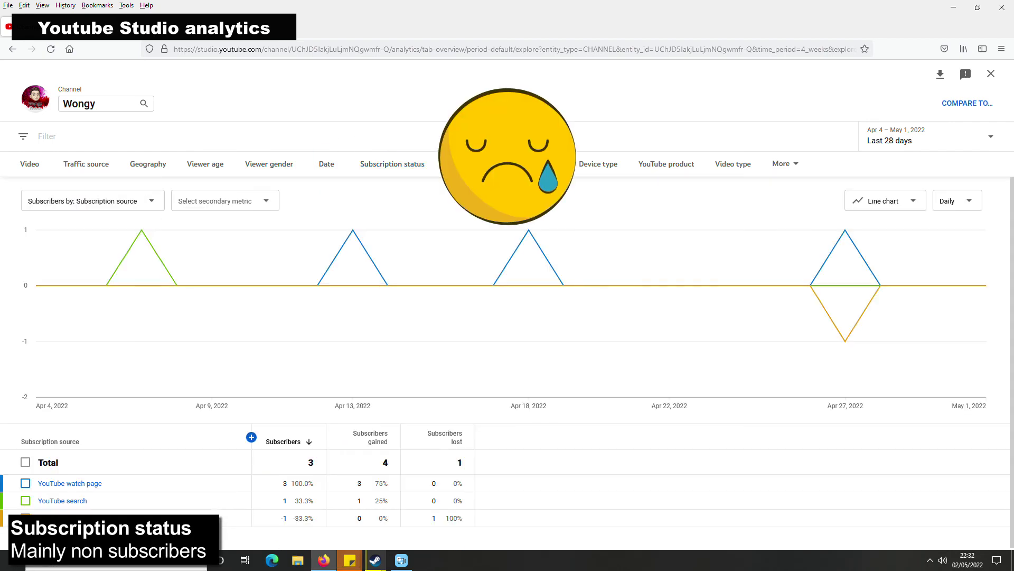
pyautogui.click(544, 166)
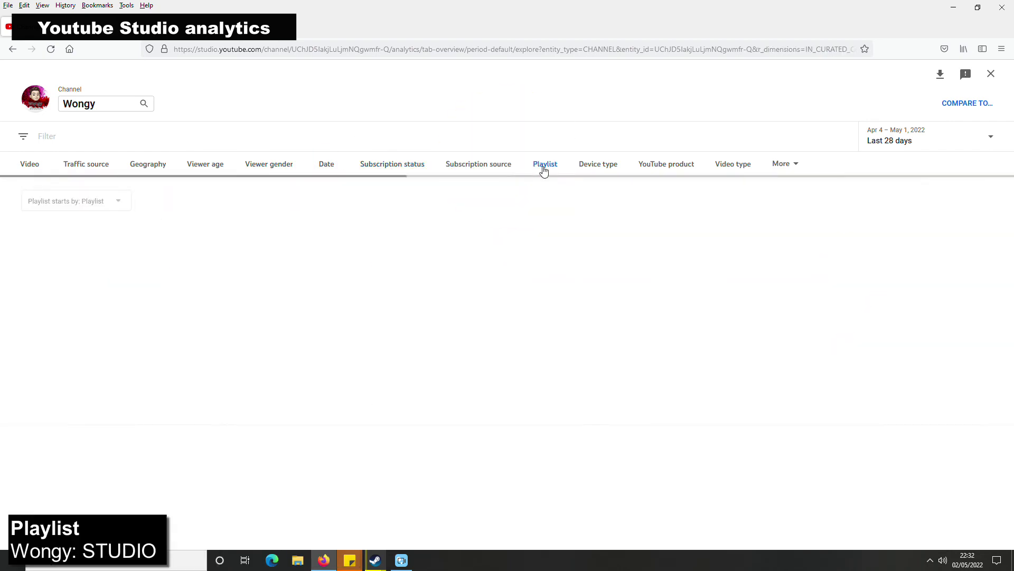
pyautogui.click(596, 168)
pyautogui.scroll(-1, 628, 457)
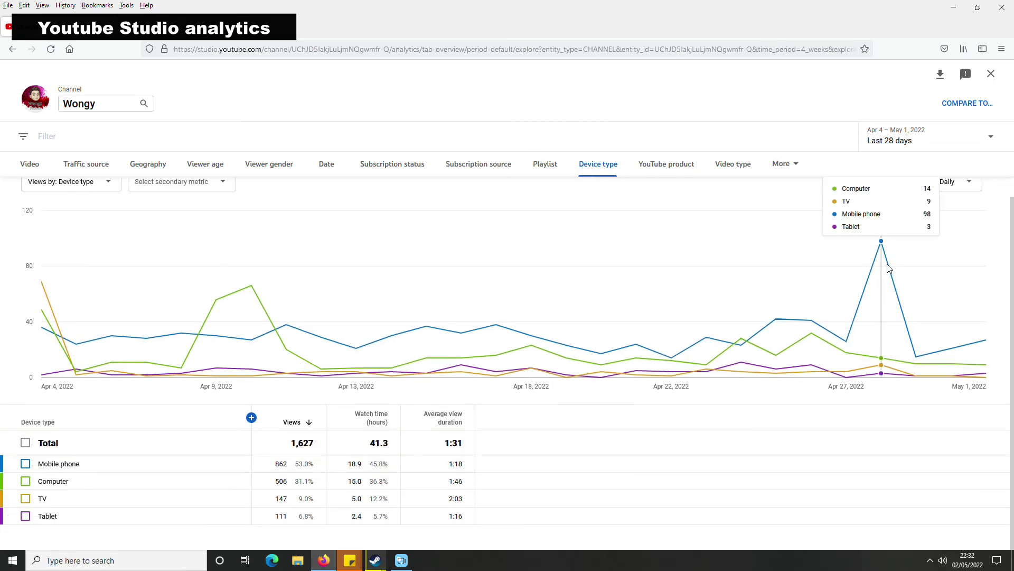
pyautogui.click(670, 170)
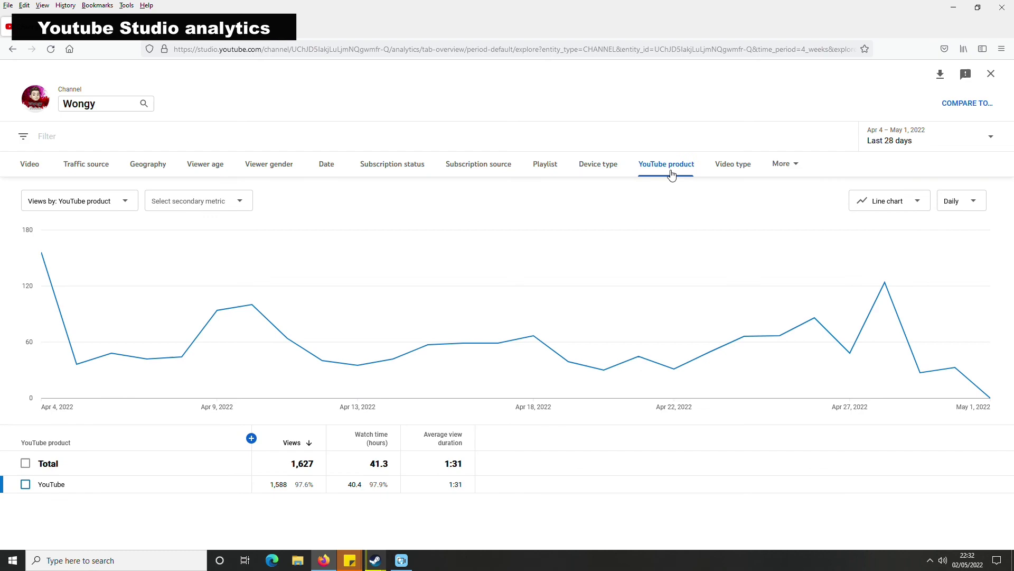
pyautogui.click(782, 165)
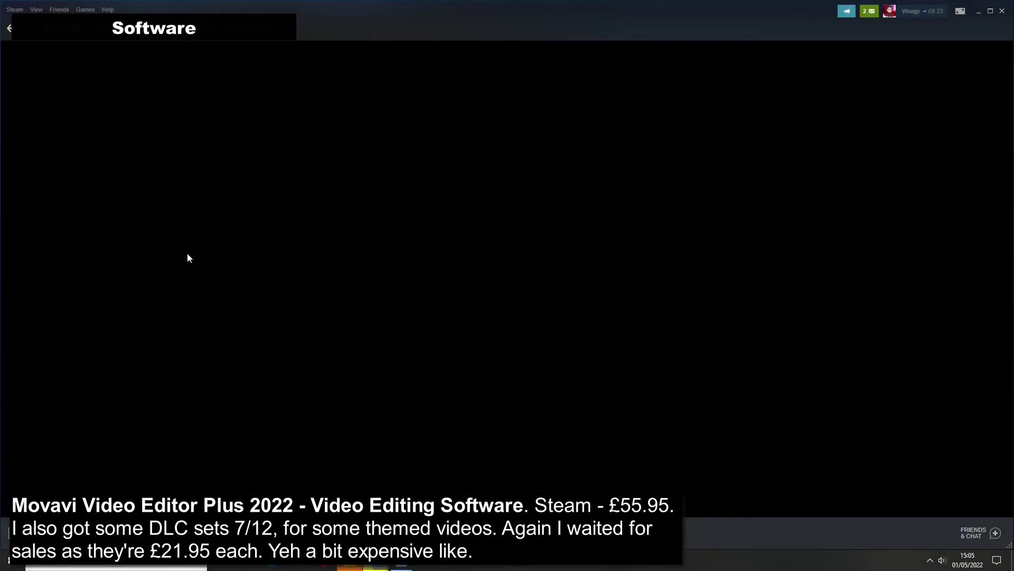
# Scroll the Movavi Video Editor Plus 2022 store page down to its bundles and £21.95 DLC sets
pyautogui.scroll(-10, 486, 447)
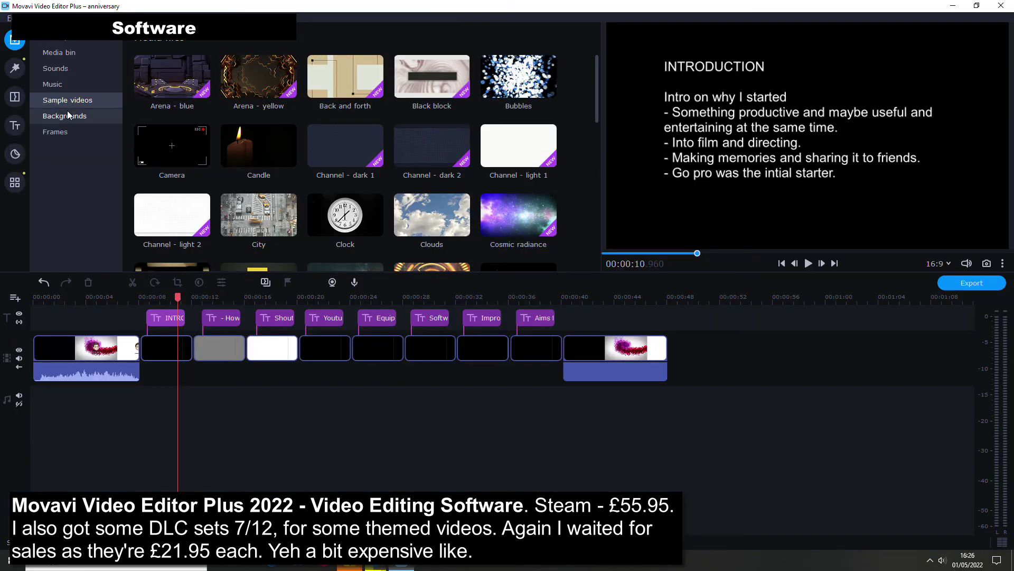
# Browse the Backgrounds, Frames, sample Videos and Sound effects libraries
pyautogui.click(69, 115)
pyautogui.click(64, 132)
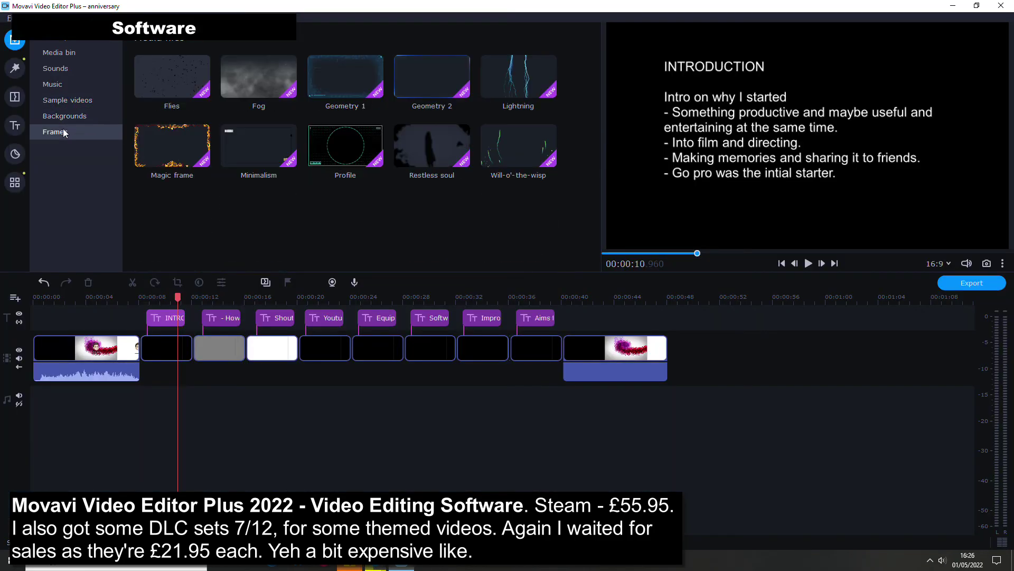
pyautogui.click(69, 116)
pyautogui.click(66, 100)
pyautogui.click(60, 73)
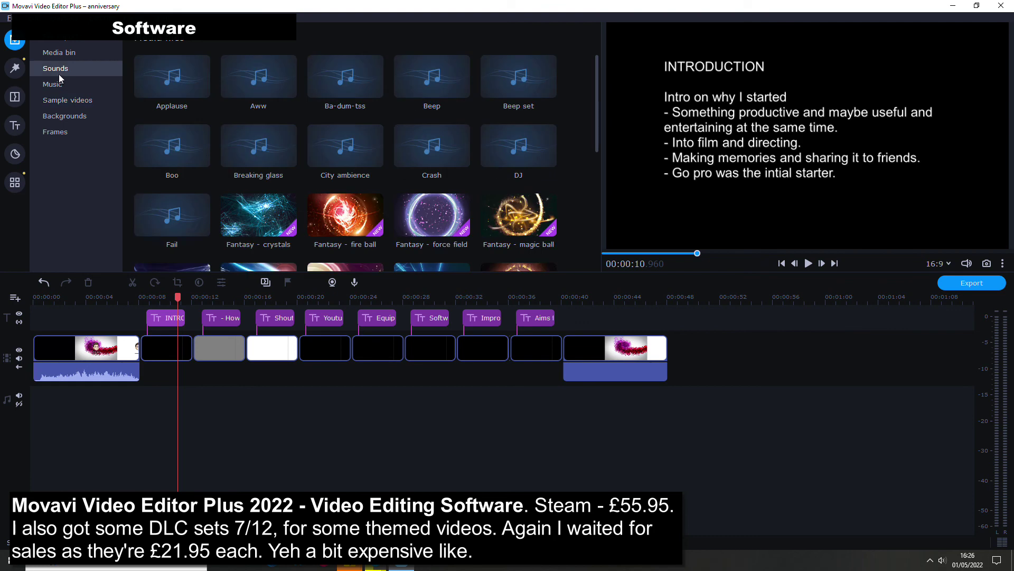
pyautogui.scroll(-2, 423, 238)
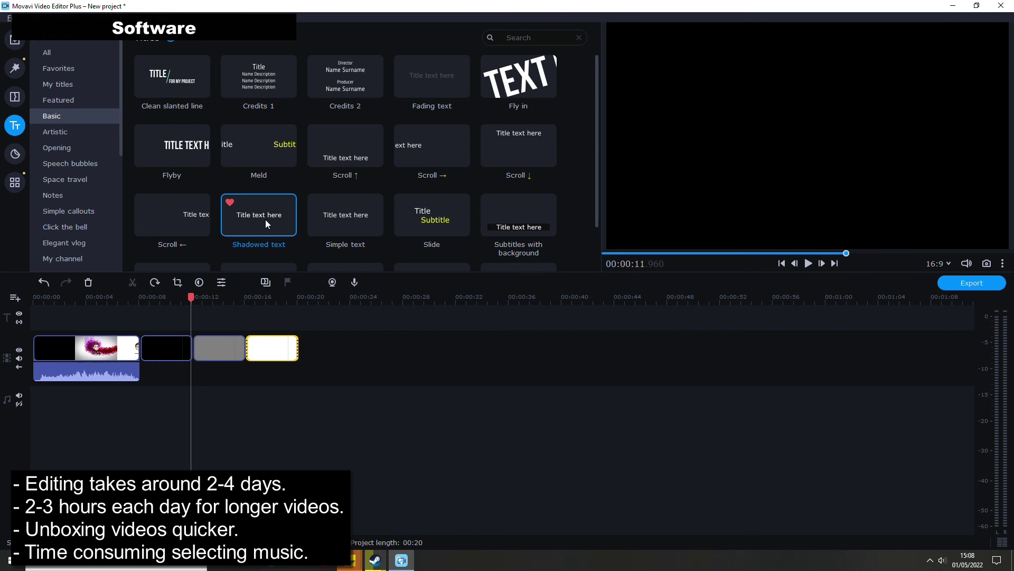
# Add a title clip to the timeline and replace its text with the pasted intro notes
pyautogui.moveTo(265, 220); pyautogui.dragTo(149, 317)
pyautogui.doubleClick(810, 127)
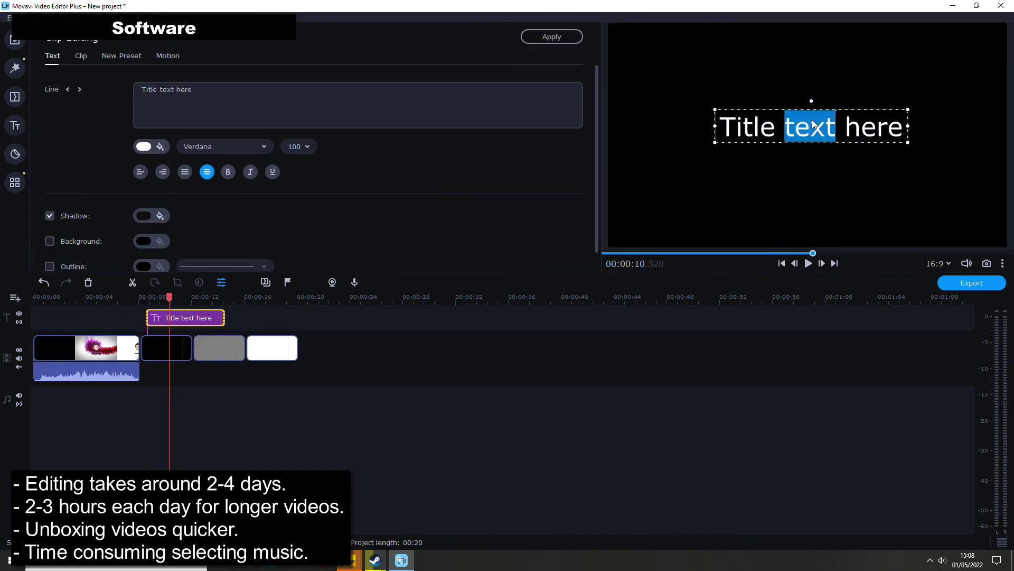
pyautogui.hotkey('ctrl', 'a')
pyautogui.hotkey('ctrl', 'v')
# Set the title to Arial size 50, widen its box, and add the INTRODUCTION heading line
pyautogui.click(226, 148)
pyautogui.scroll(15, 248, 204)
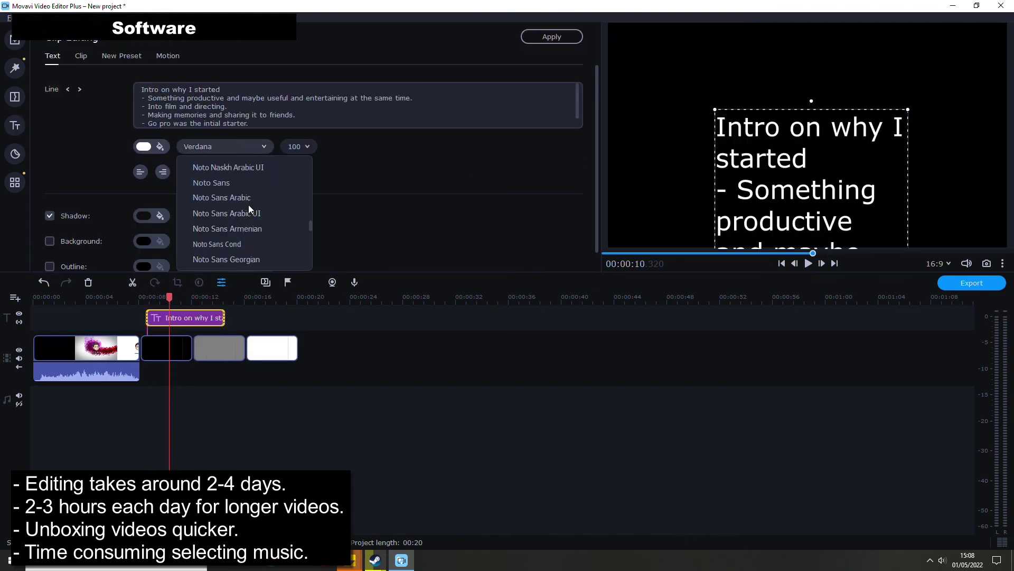
pyautogui.click(246, 182)
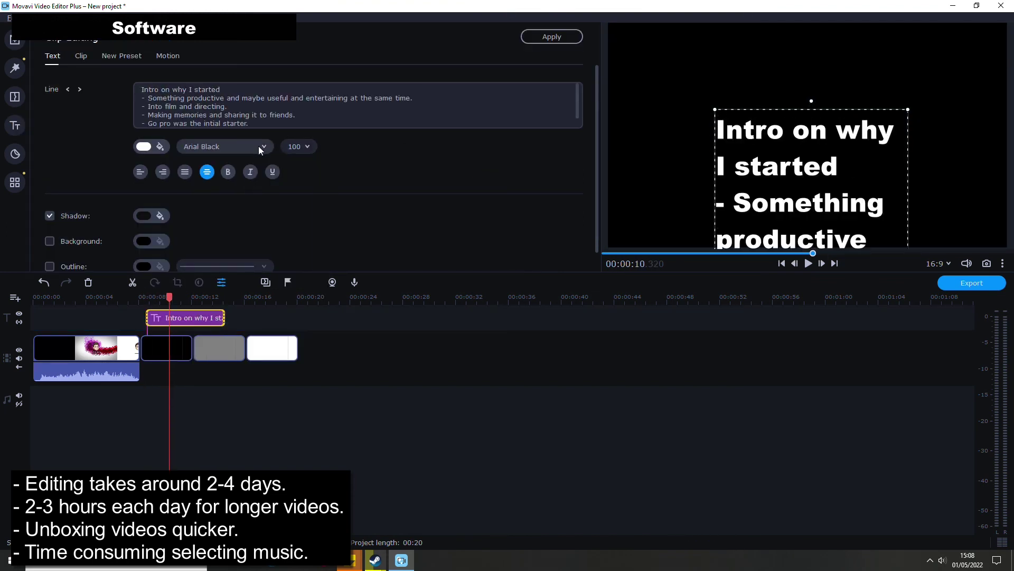
pyautogui.click(258, 146)
pyautogui.click(275, 166)
pyautogui.click(297, 150)
pyautogui.click(304, 211)
pyautogui.moveTo(714, 186); pyautogui.dragTo(617, 186)
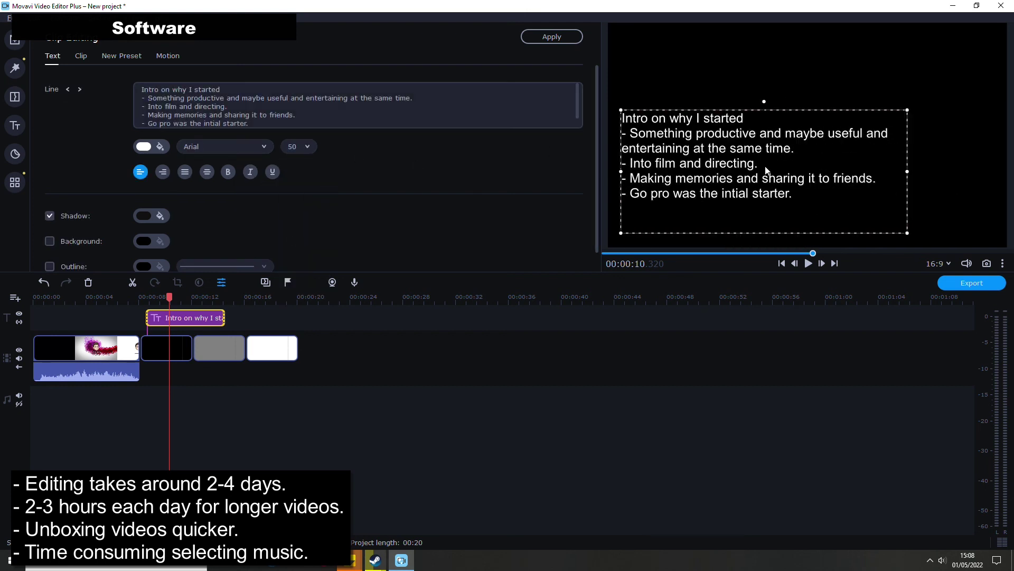
pyautogui.write('INTRO')
pyautogui.press('Return')
pyautogui.press('Return')
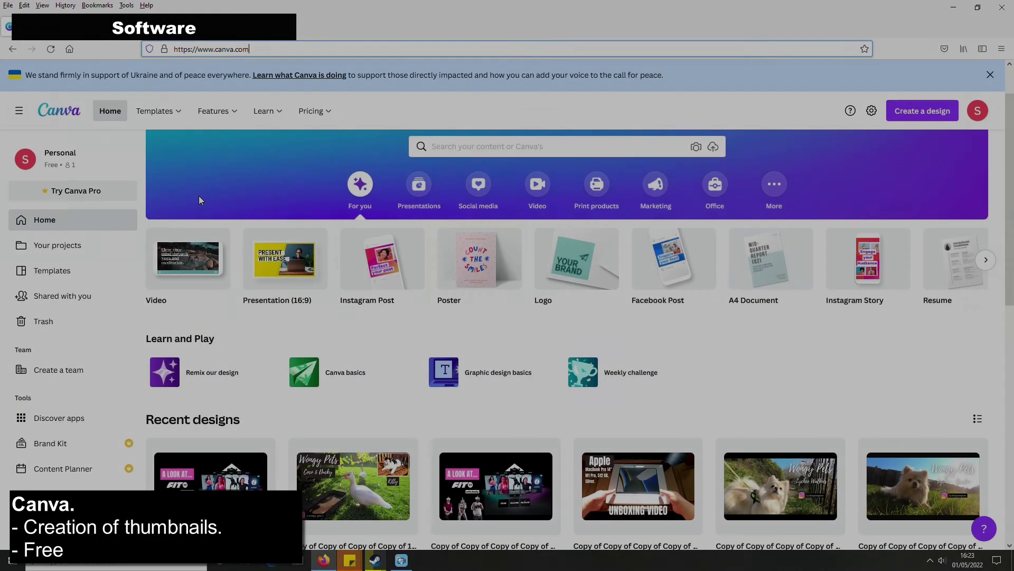
pyautogui.scroll(-2, 349, 220)
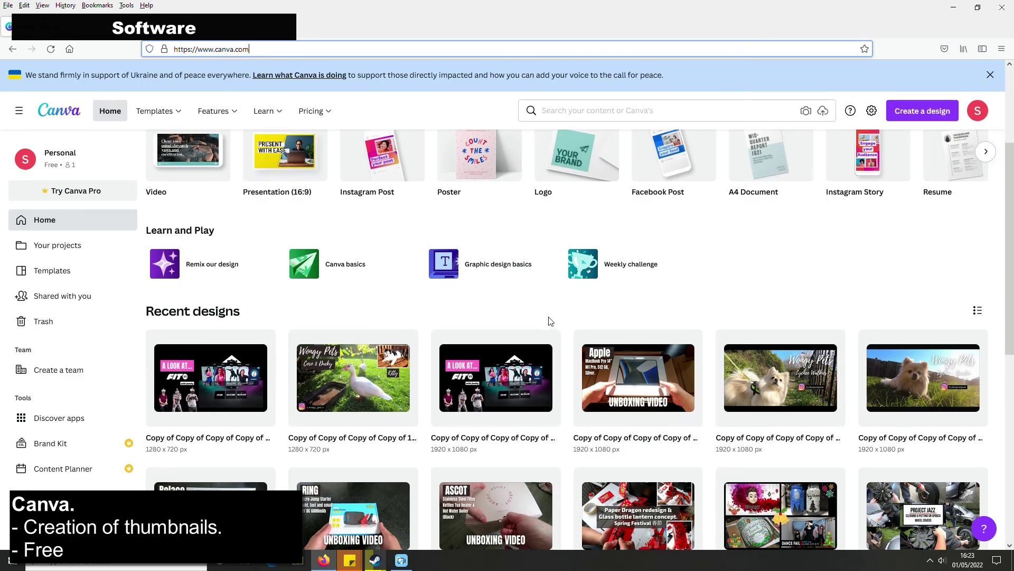
pyautogui.scroll(-5, 550, 319)
pyautogui.scroll(-15, 553, 312)
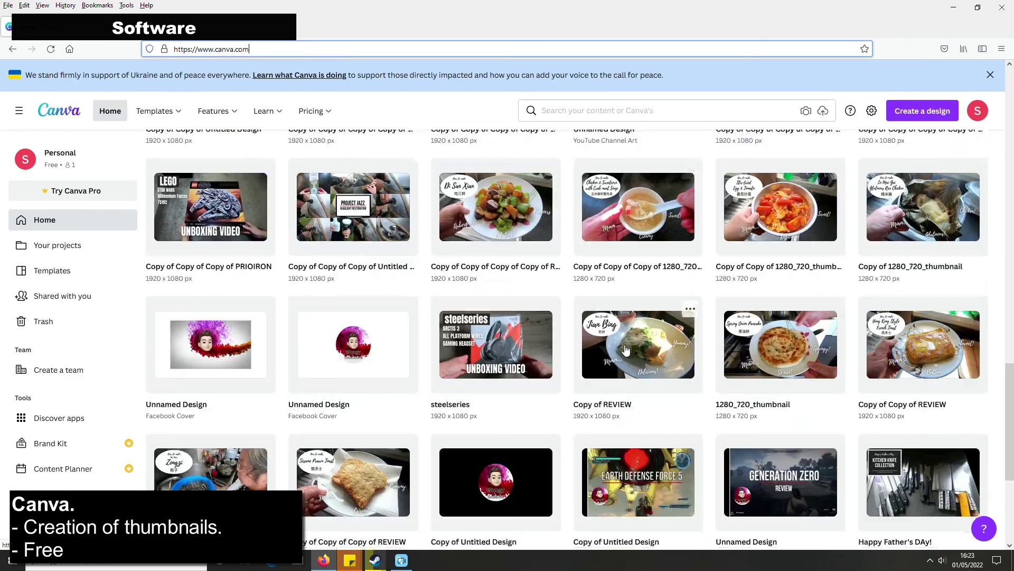
pyautogui.scroll(10, 626, 348)
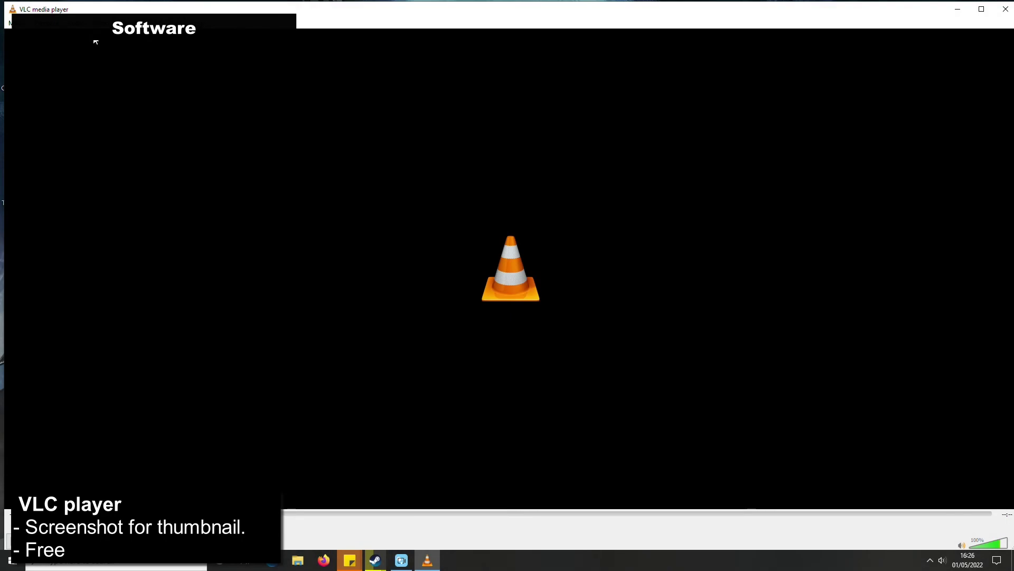
pyautogui.rightClick(104, 41)
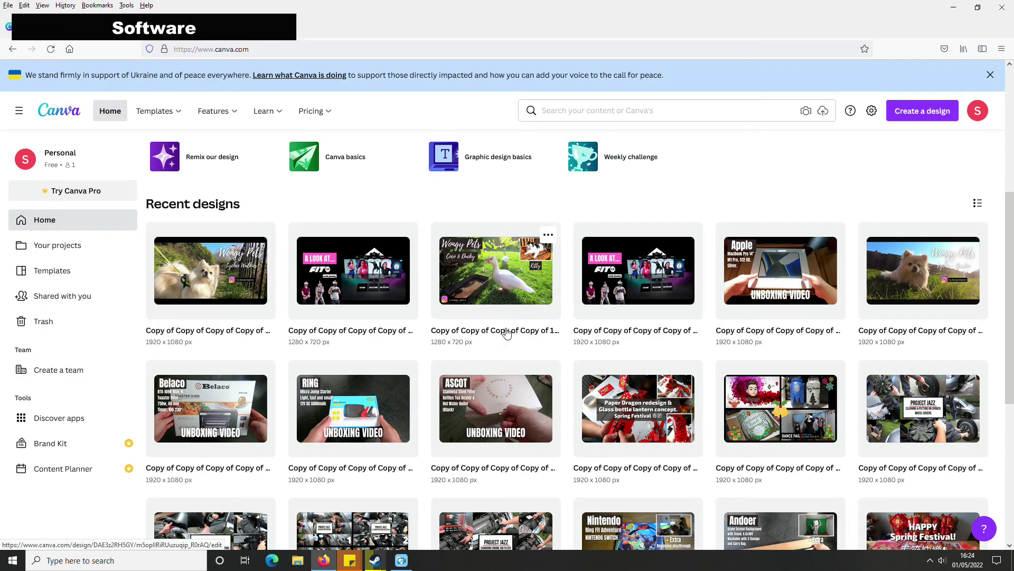
pyautogui.scroll(-2, 506, 334)
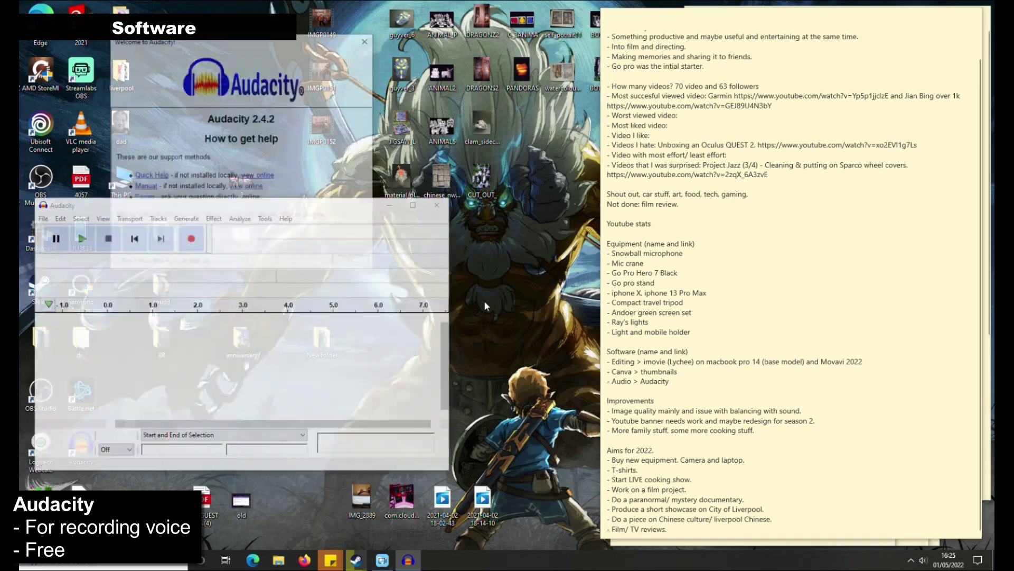
# Dismiss Audacity's welcome dialog, record a new mono track, and close the export options unused
pyautogui.moveTo(281, 43); pyautogui.dragTo(628, 129)
pyautogui.click(699, 349)
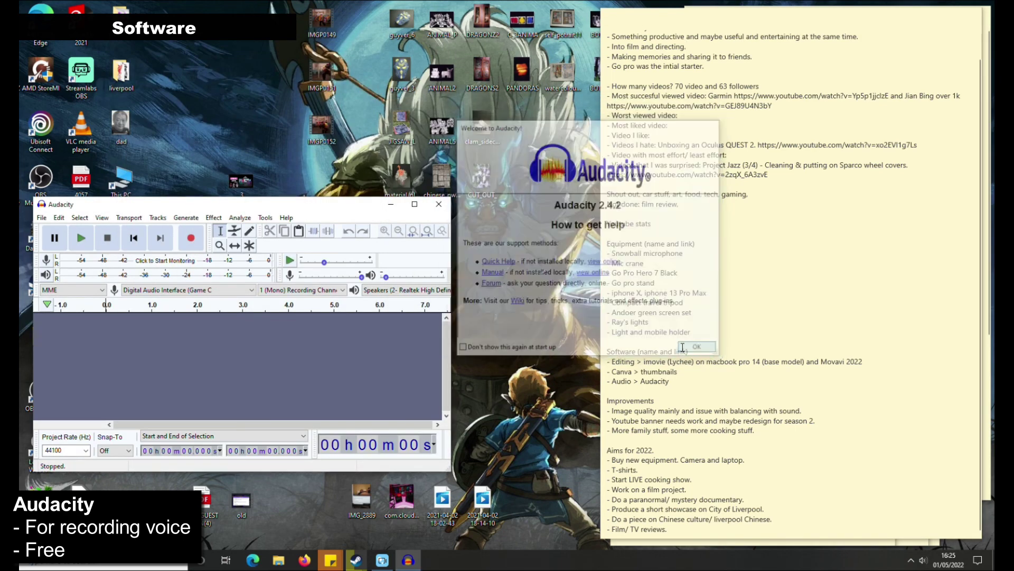
pyautogui.click(199, 243)
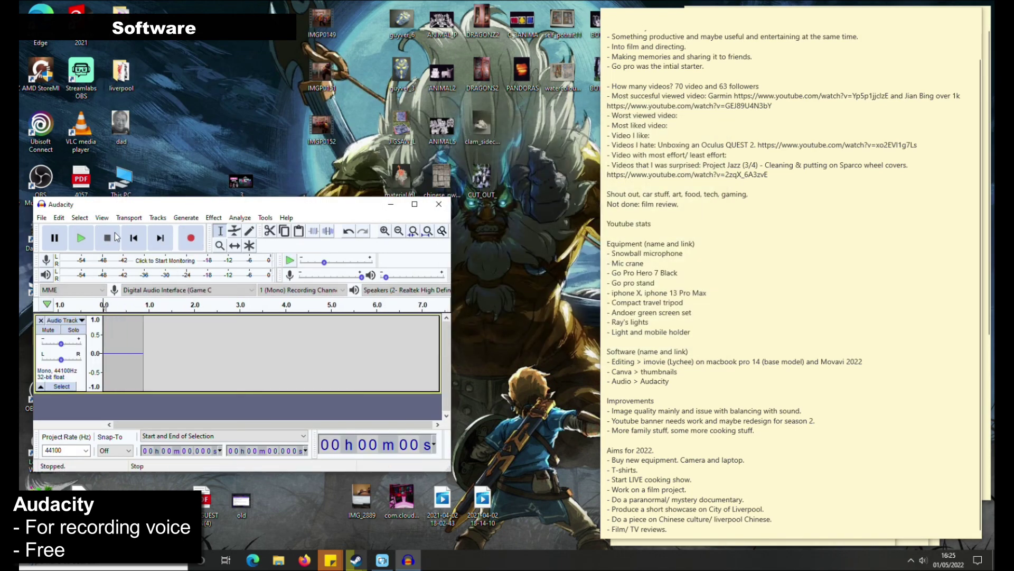
pyautogui.click(41, 217)
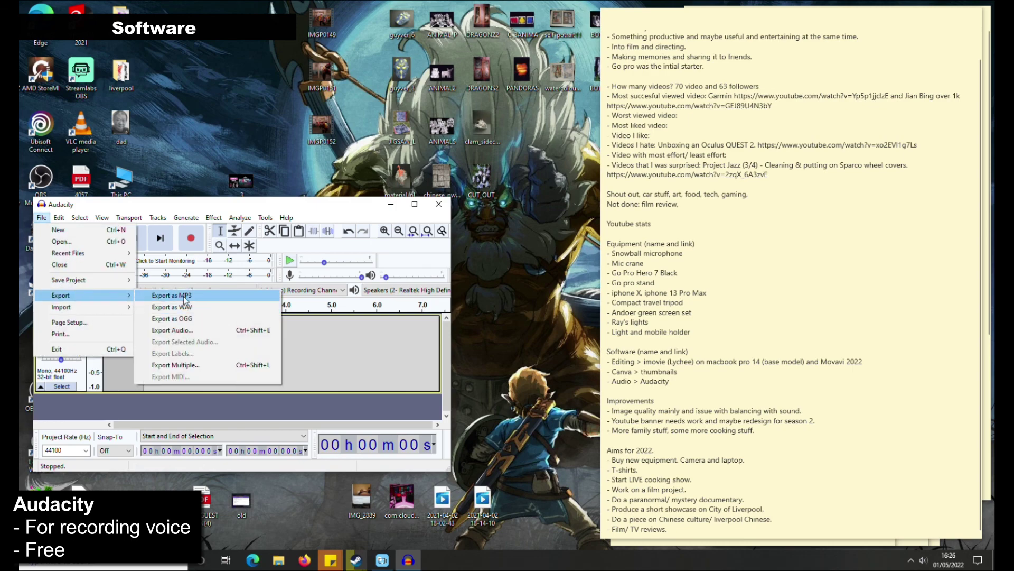
pyautogui.click(335, 222)
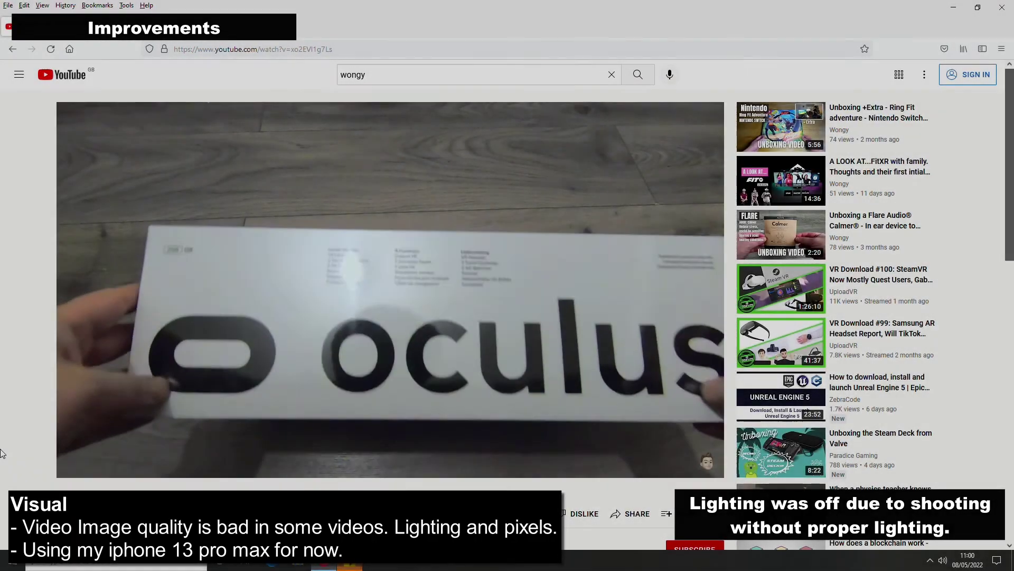